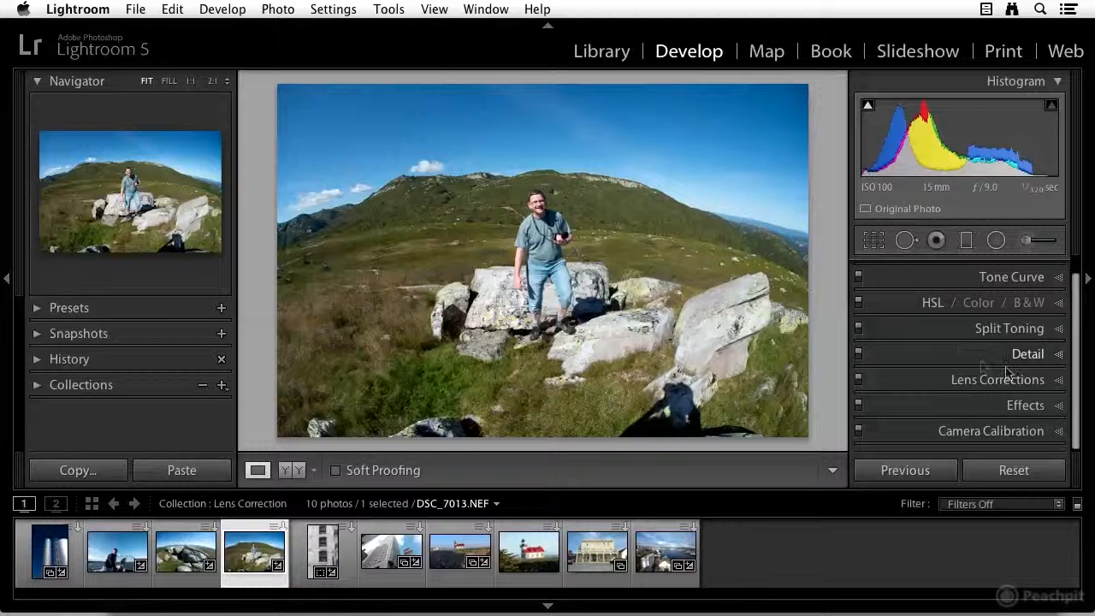
Enable profile corrections in Lens Corrections for the photo DSC_7013.NEF.
left_click(1060, 382)
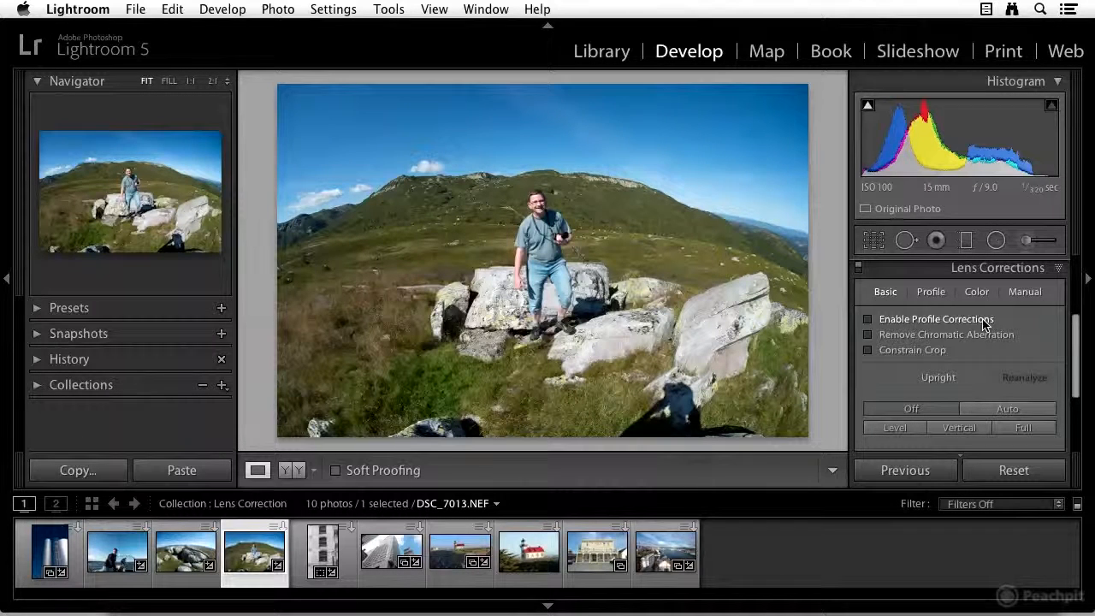
left_click(868, 320)
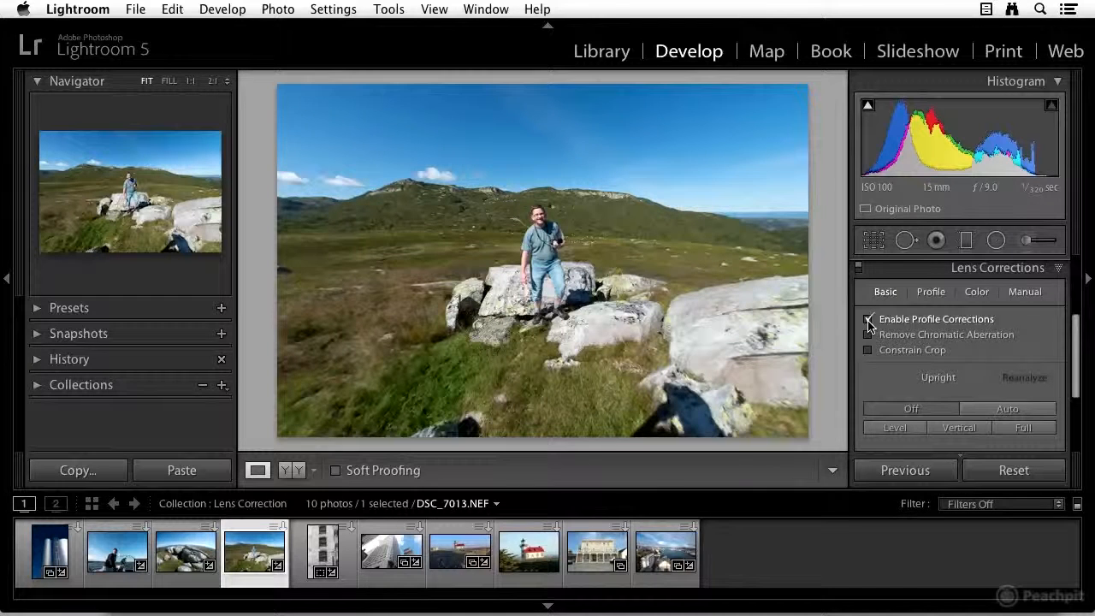
Examine the lens profile details, including the available lens makes and the Setup options.
left_click(932, 293)
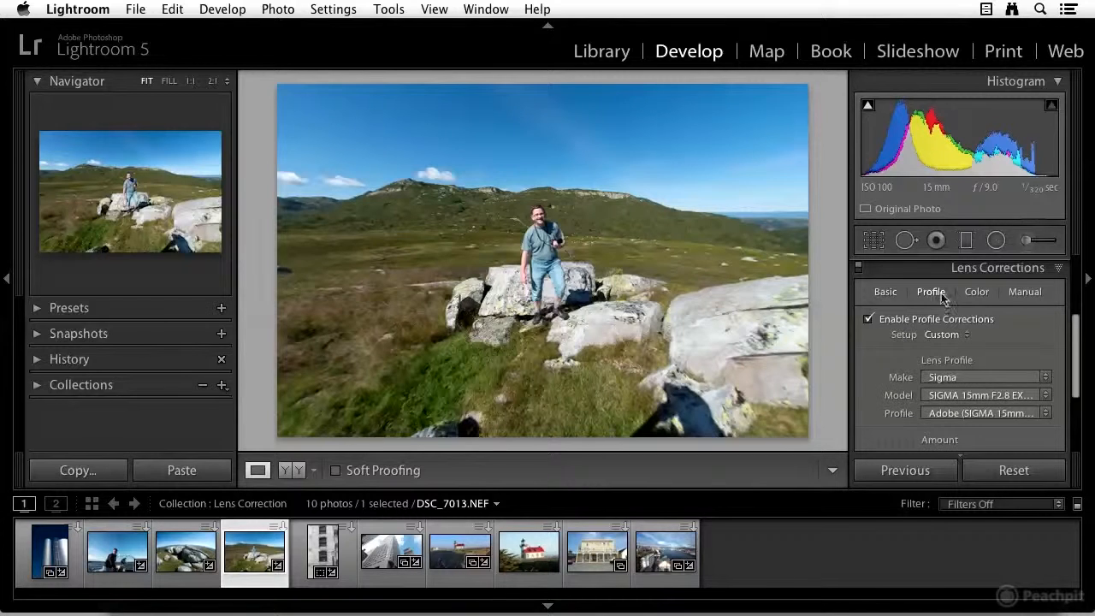
scroll(956, 387, "down", 2)
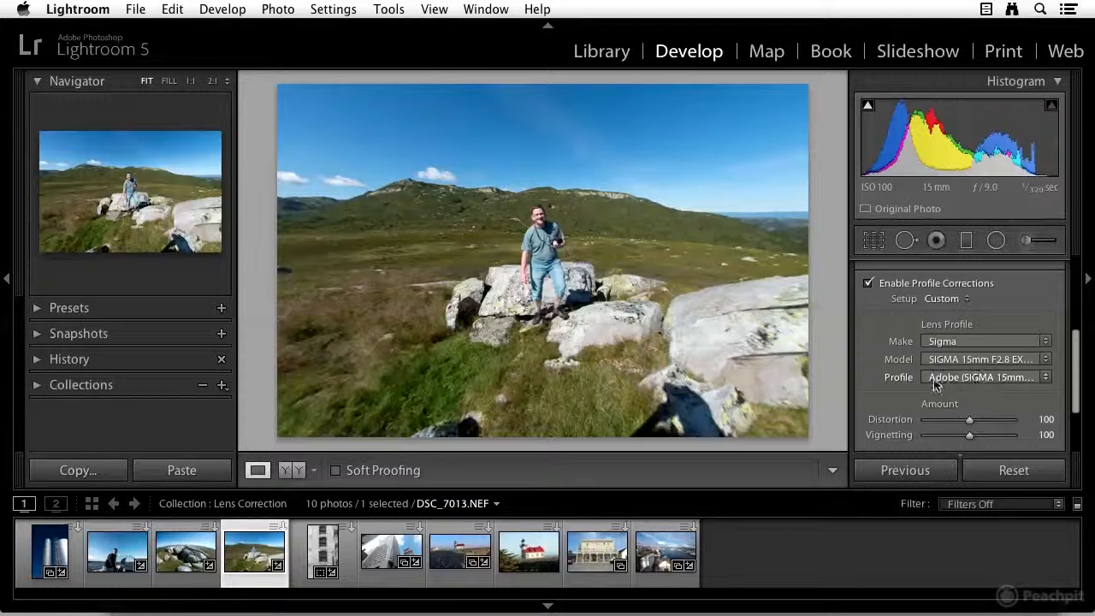
left_click(965, 340)
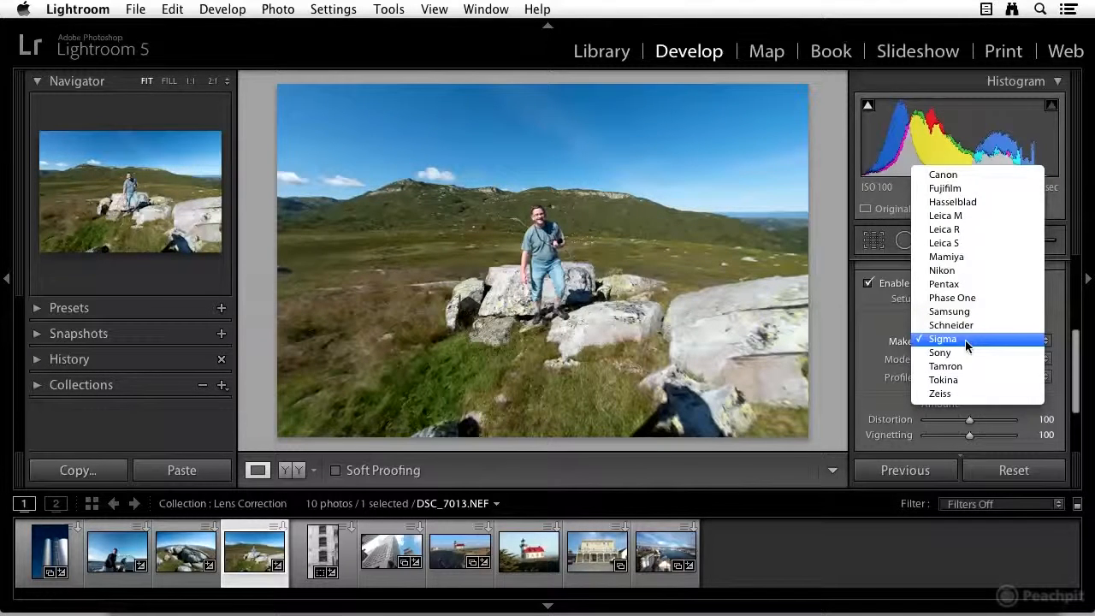
left_click(965, 340)
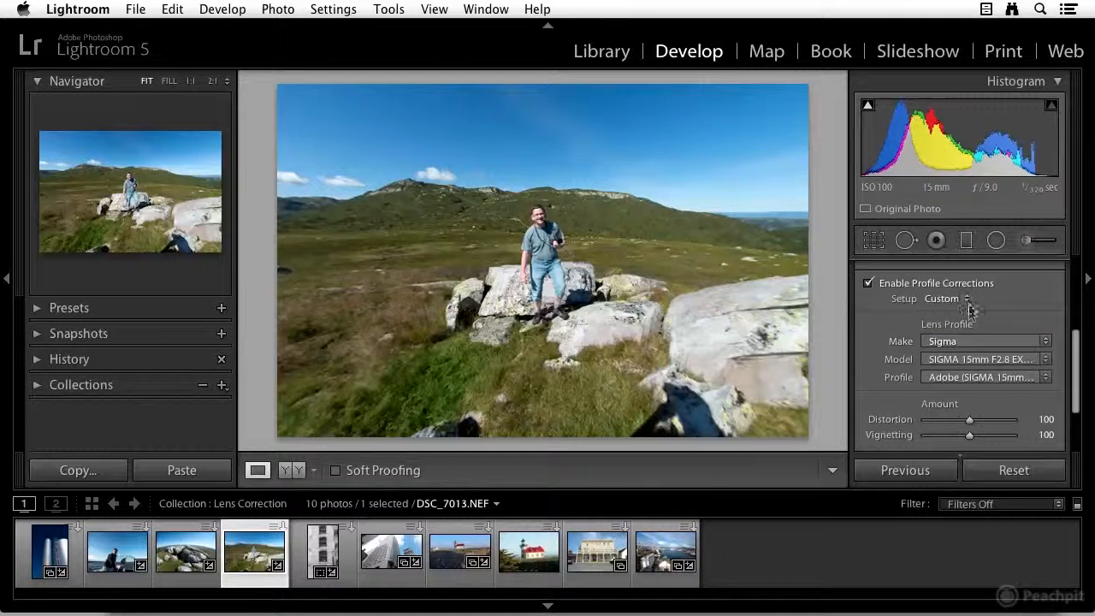
left_click(967, 299)
left_click(967, 305)
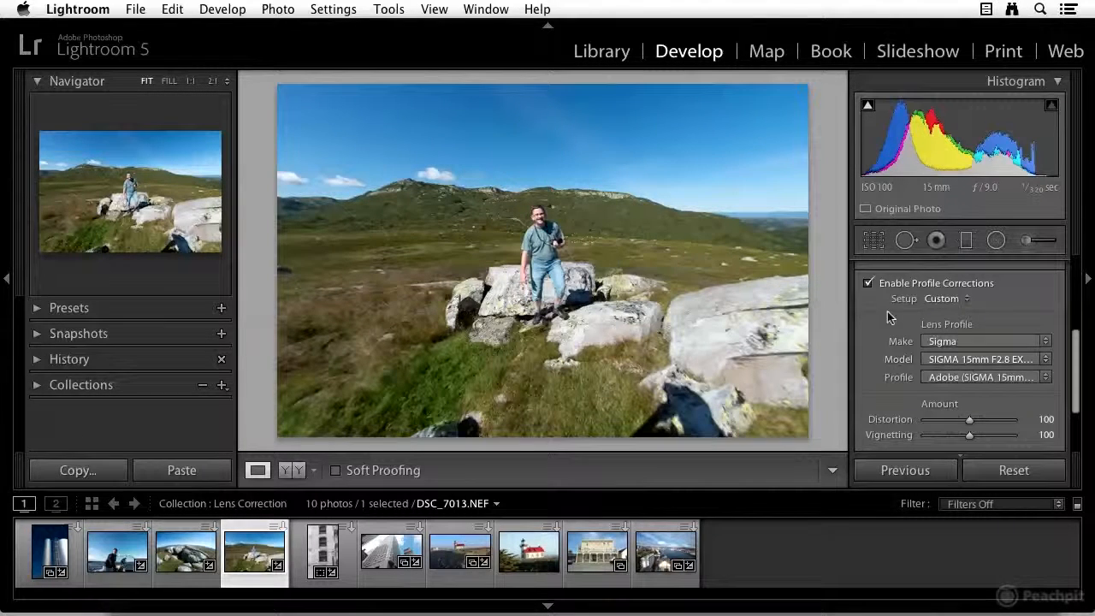
Set the lens profile's Distortion amount to 98 and Vignetting to 109, and return to the basic lens corrections.
left_click(940, 420)
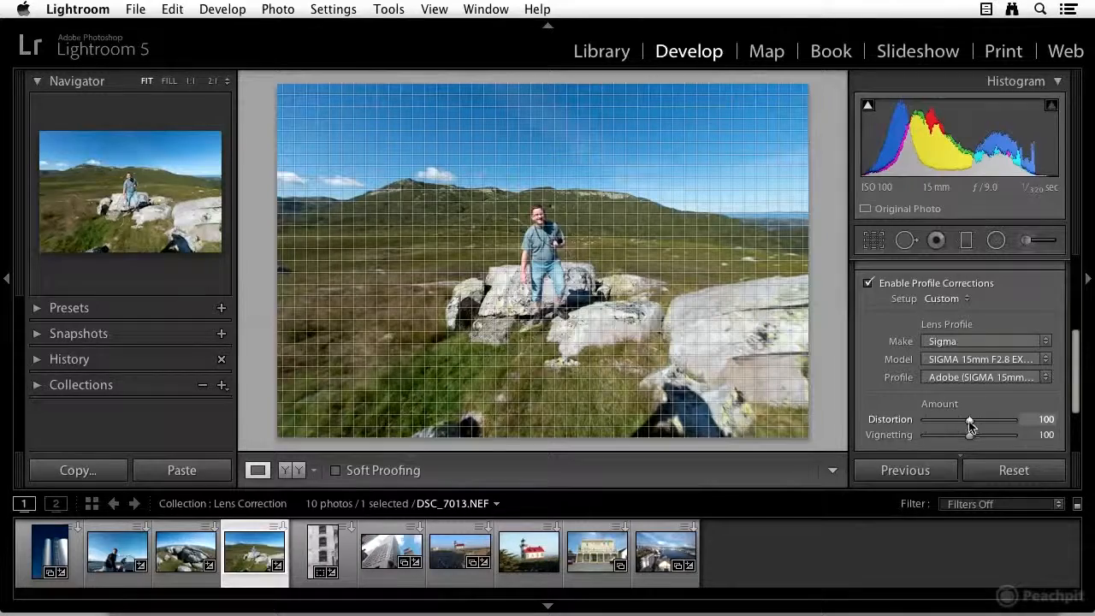
mouse_move(970, 426)
left_mouse_down()
mouse_move(959, 425)
mouse_move(968, 422)
mouse_move(960, 437)
mouse_move(972, 439)
left_mouse_up()
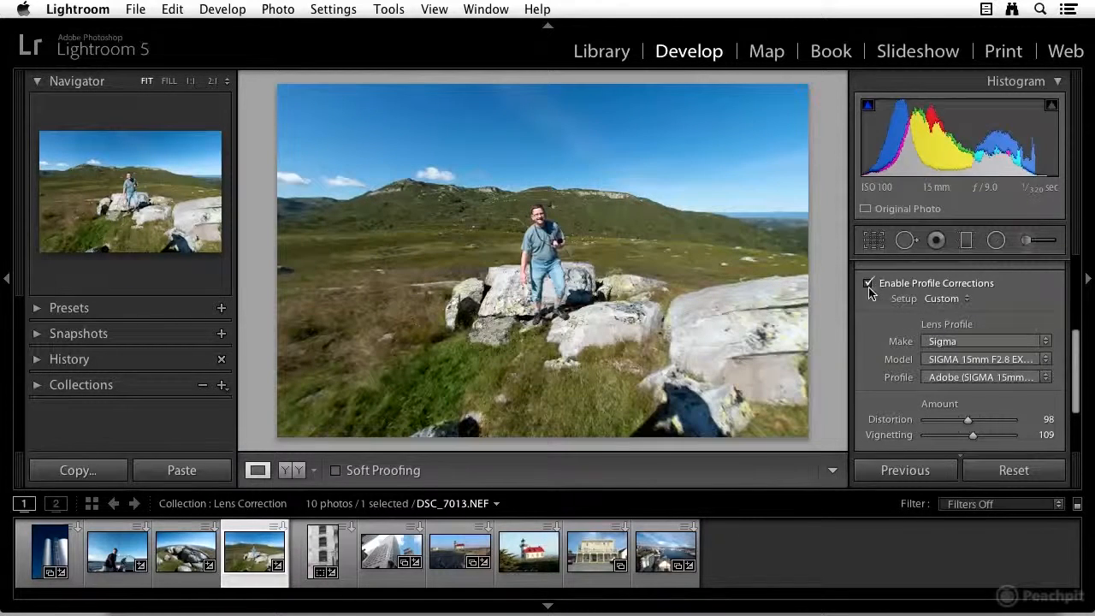
scroll(907, 308, "up", 3)
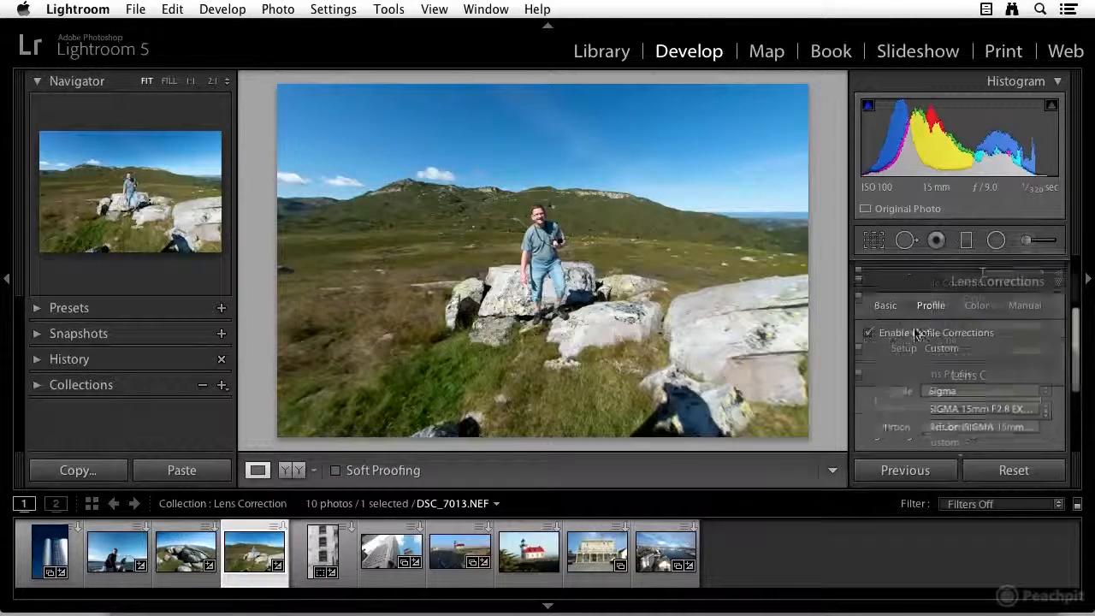
scroll(909, 380, "down", 2)
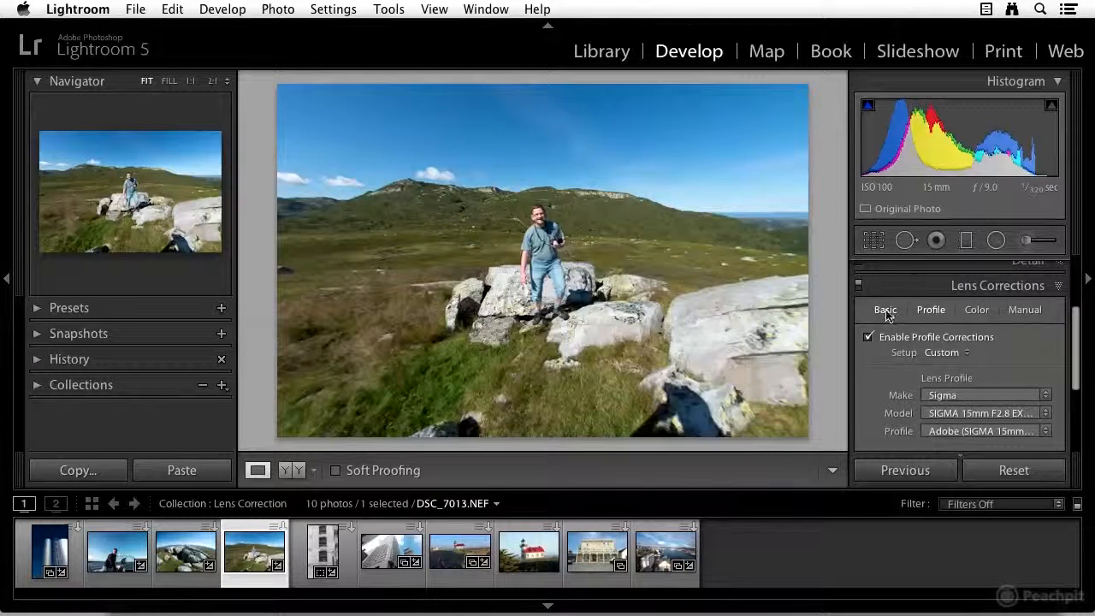
left_click(886, 309)
scroll(910, 353, "down", 1)
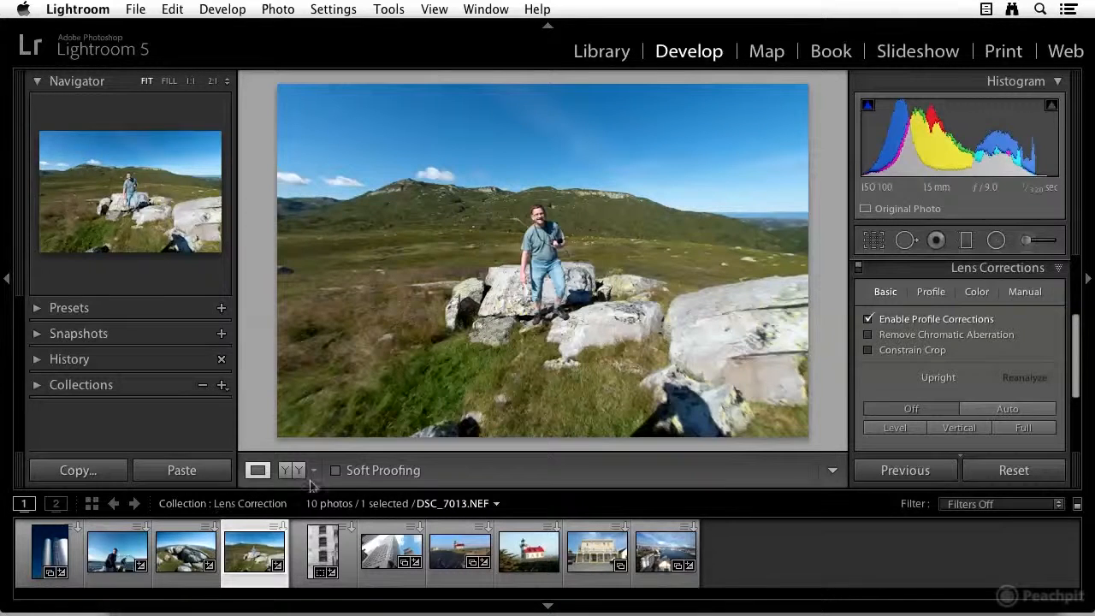
Open the boat photo DSC_7010.NEF and magnify the windshield frame to 2:1.
left_click(123, 565)
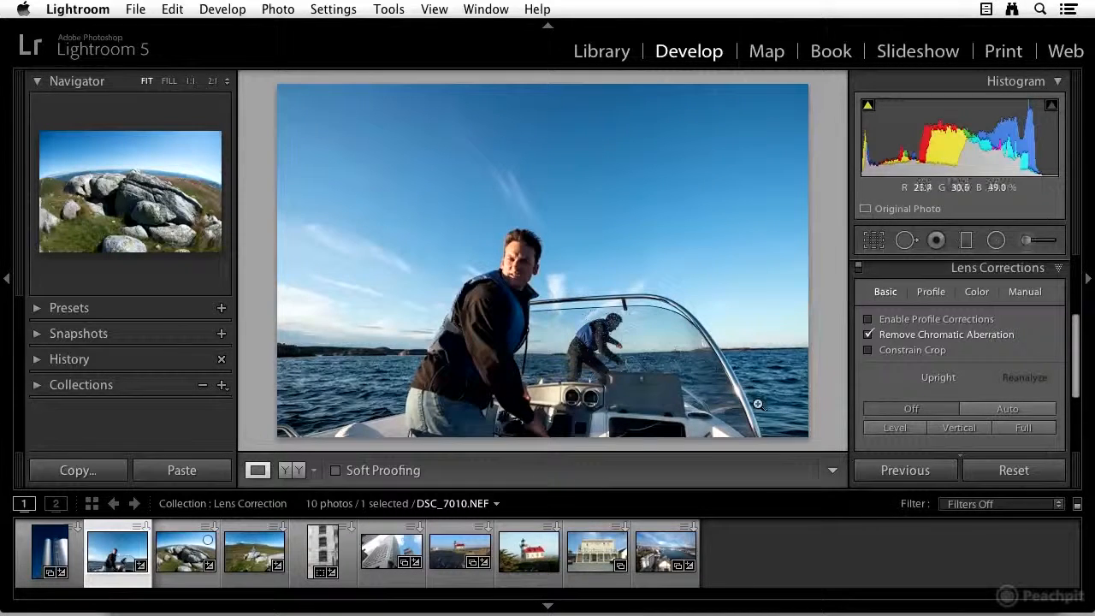
left_click(753, 417)
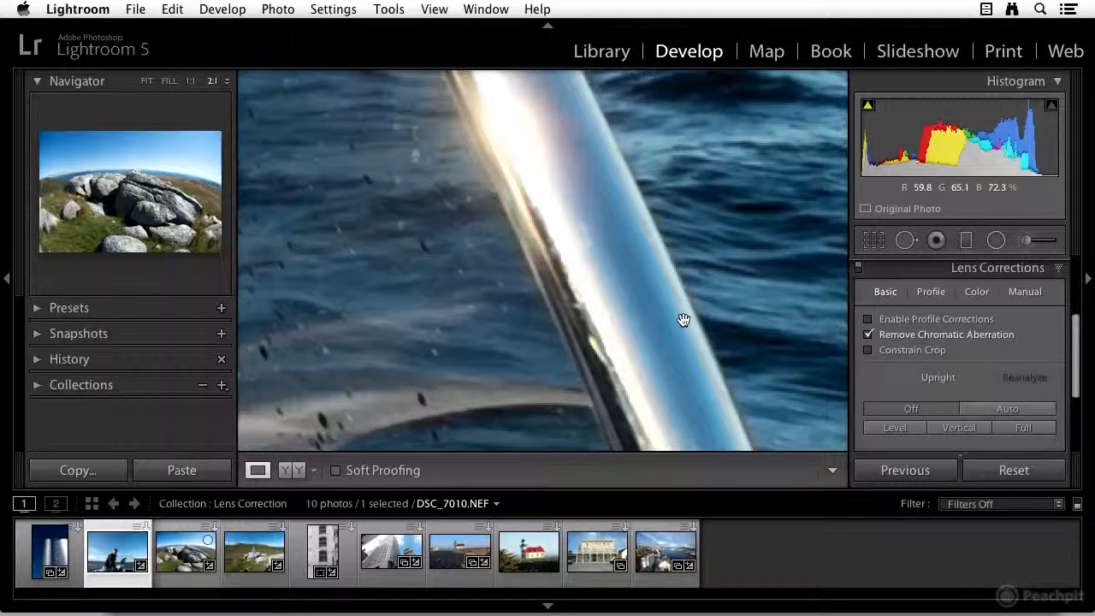
left_click_drag(664, 300, 706, 325)
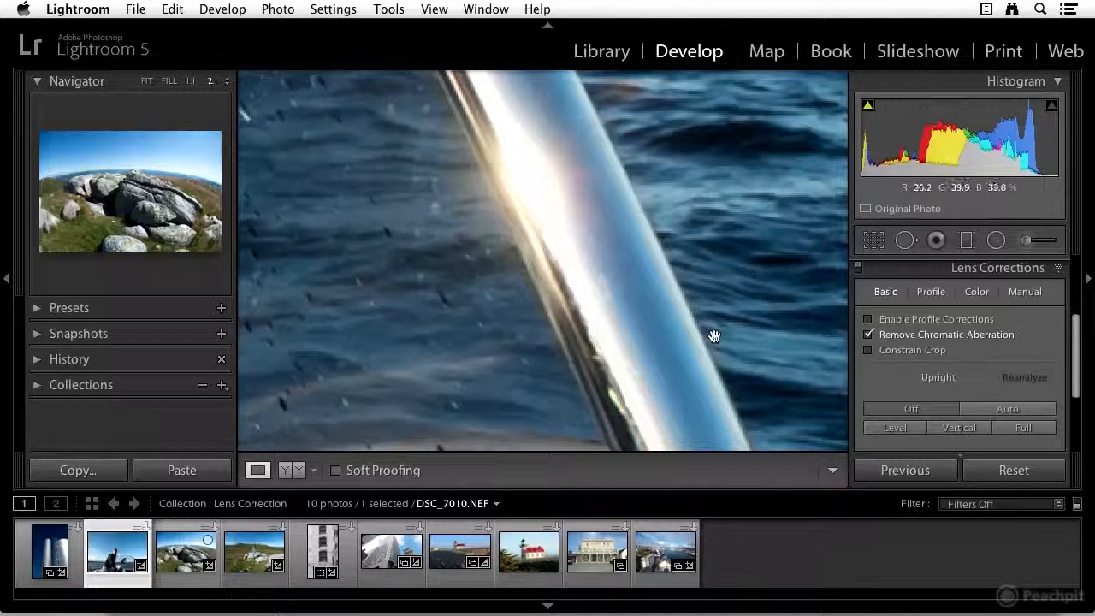
Compare the color fringing along the windshield frame with Remove Chromatic Aberration off and on, leaving it off.
left_click(869, 337)
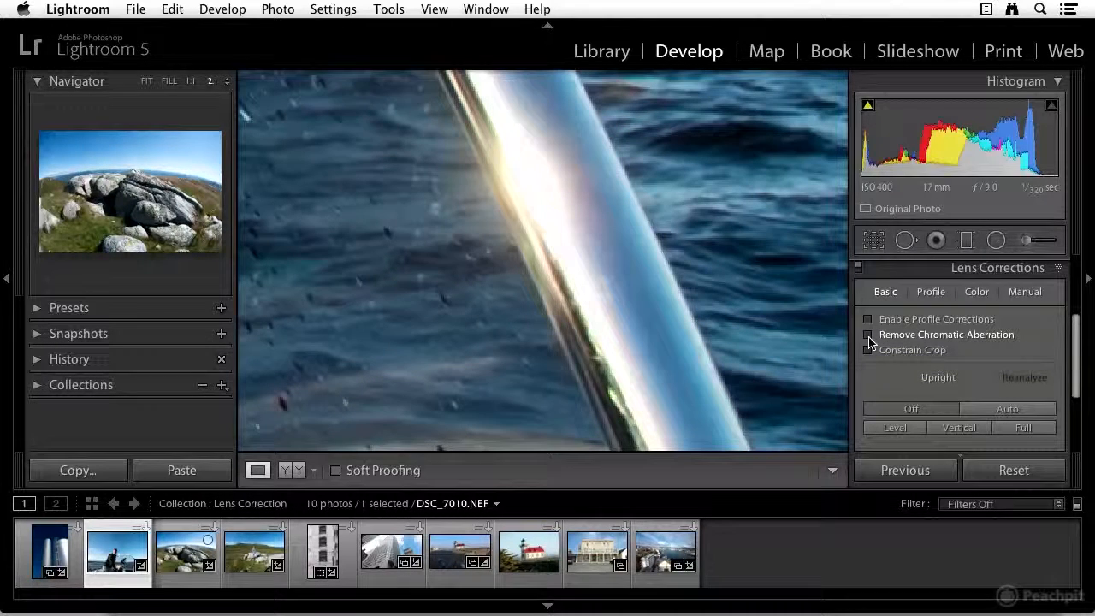
left_click_drag(685, 329, 670, 216)
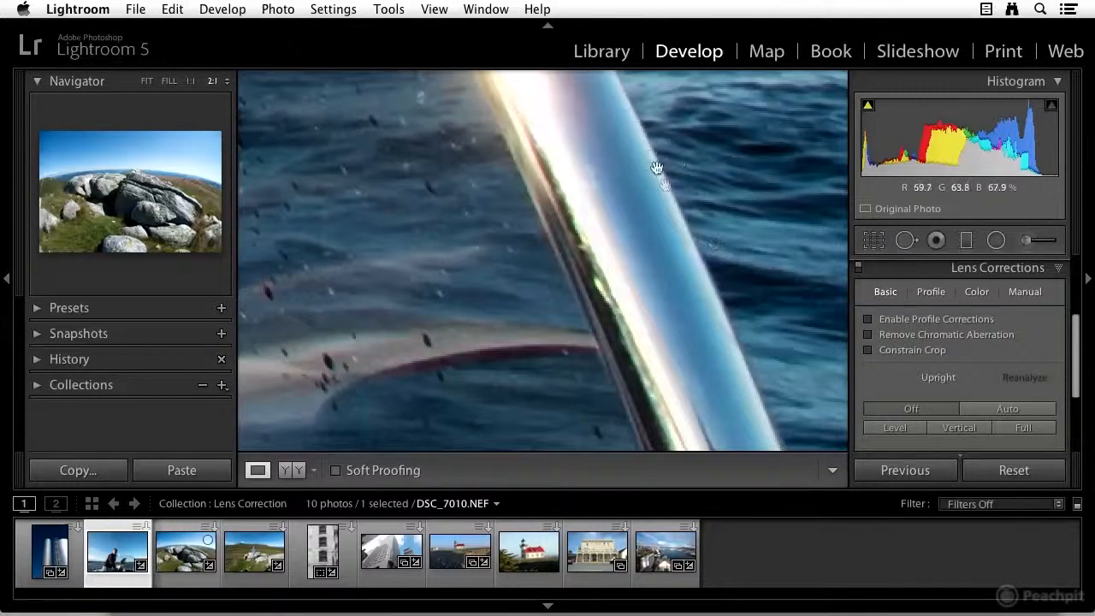
left_click_drag(646, 161, 711, 277)
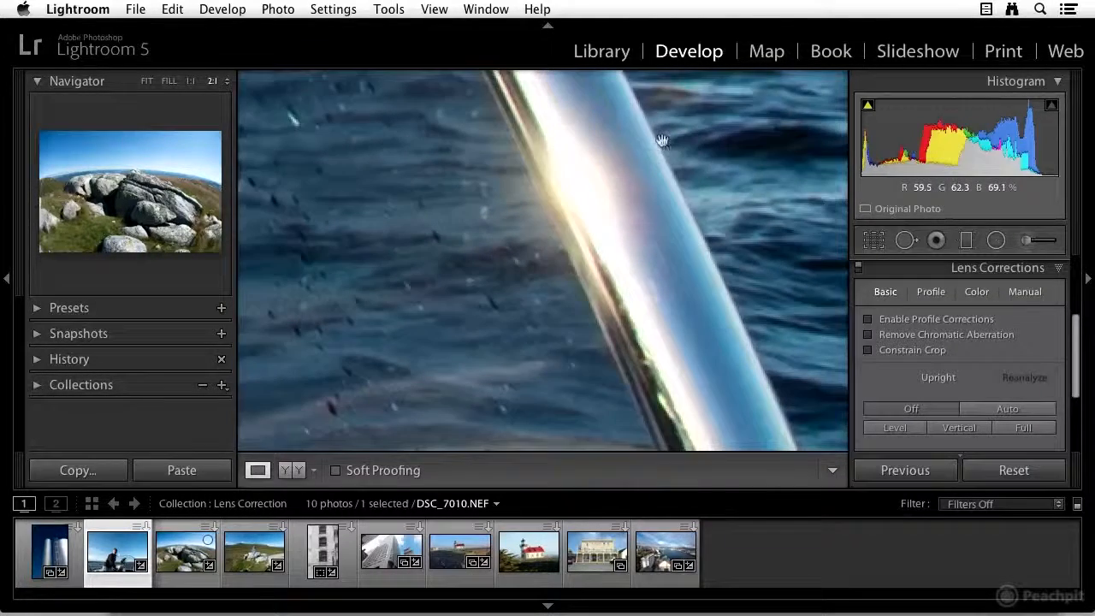
left_click_drag(665, 145, 653, 237)
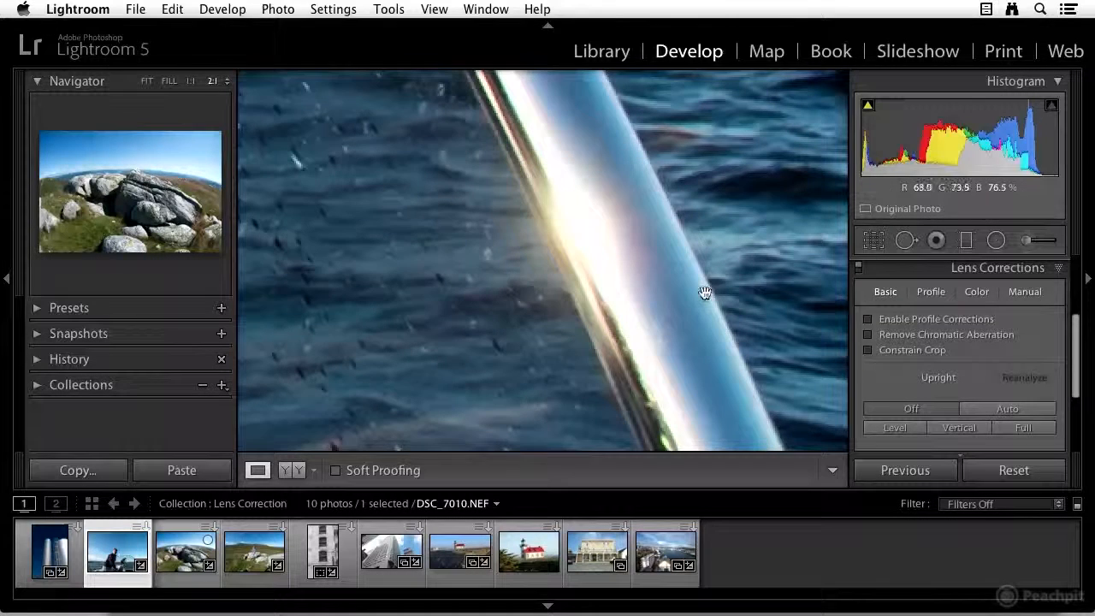
left_click_drag(705, 294, 656, 245)
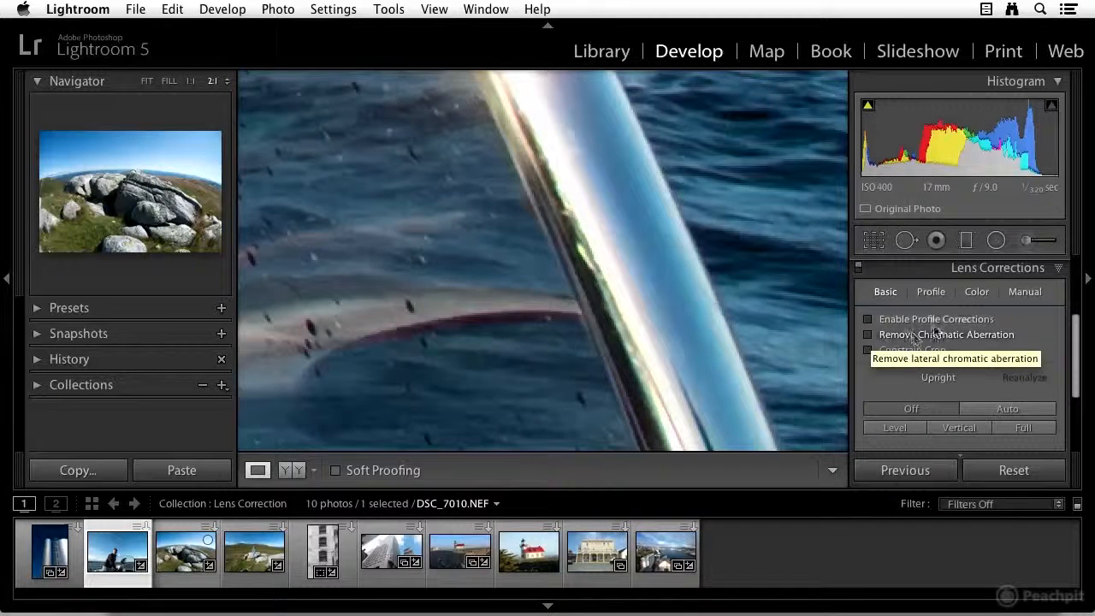
left_click(869, 336)
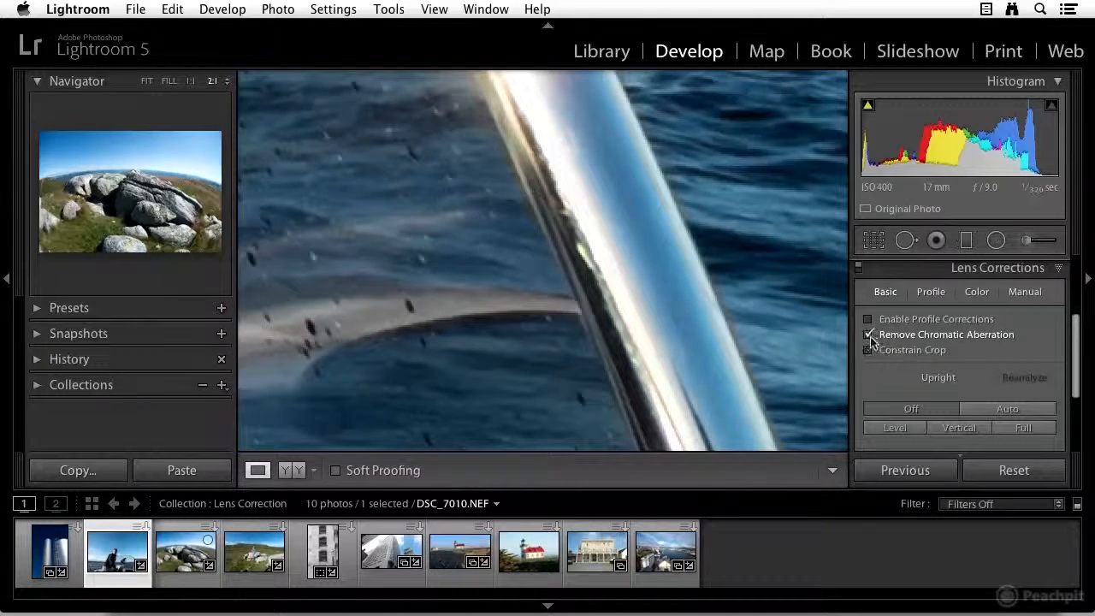
left_click(869, 337)
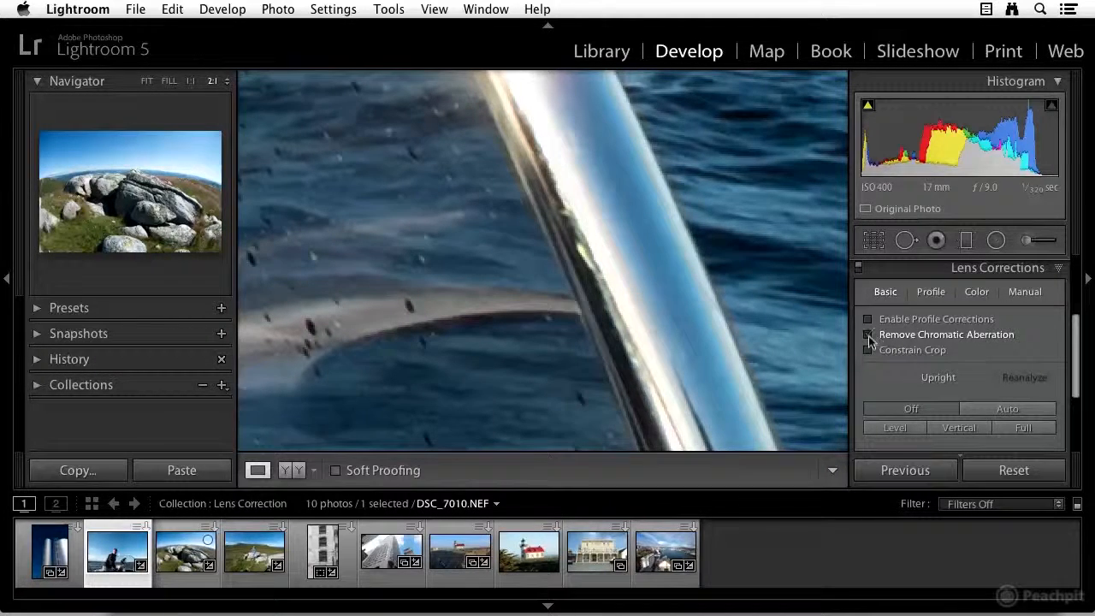
Use the Defringe eyedropper with an adjusted loupe scale and bring the Purple Hue range to 3/43.
left_click(977, 292)
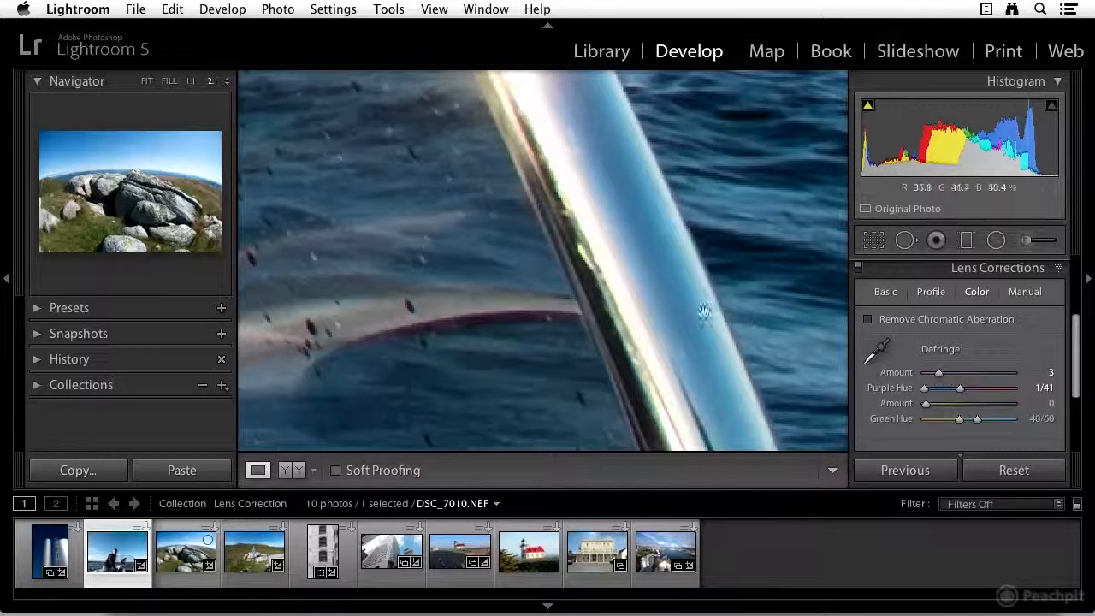
left_click(882, 353)
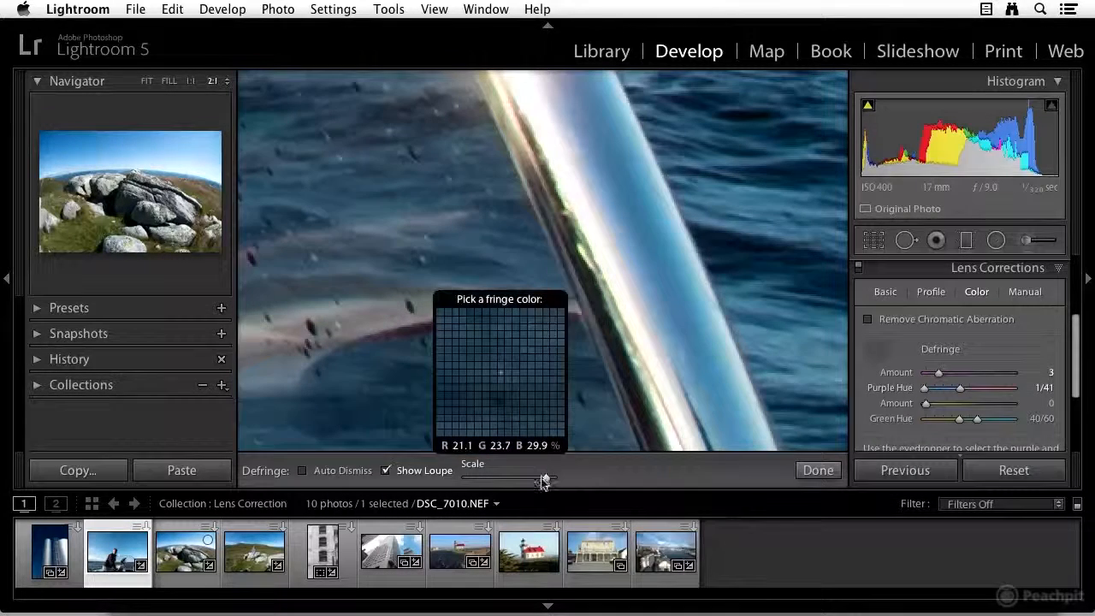
mouse_move(546, 481)
left_mouse_down()
mouse_move(495, 482)
mouse_move(535, 482)
left_mouse_up()
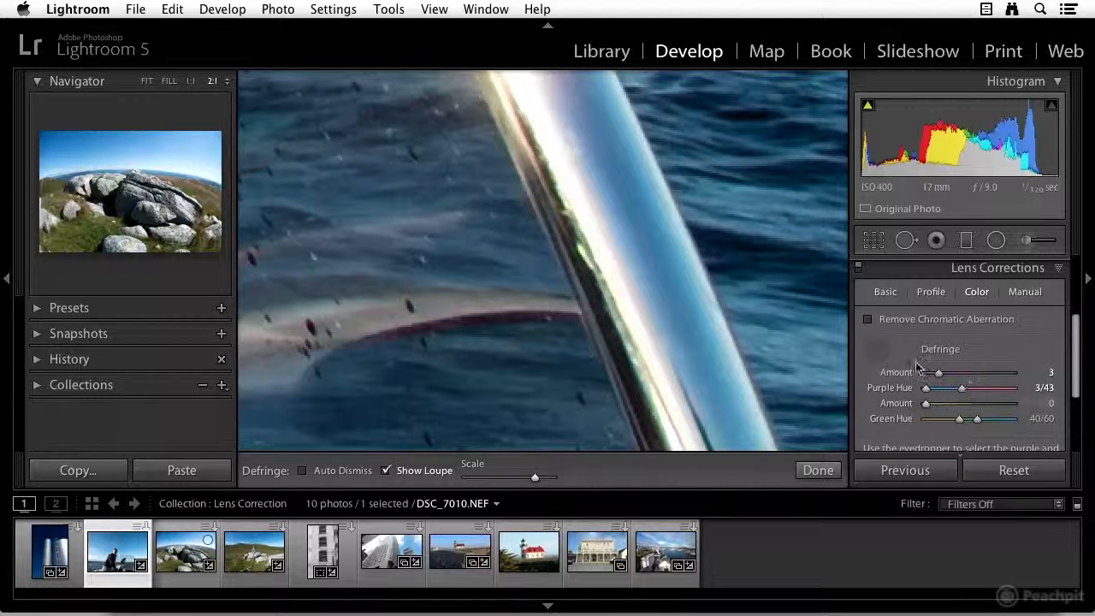
left_click(878, 349)
Enable Remove Chromatic Aberration for the boat photo and return to the basic lens corrections.
left_click(871, 320)
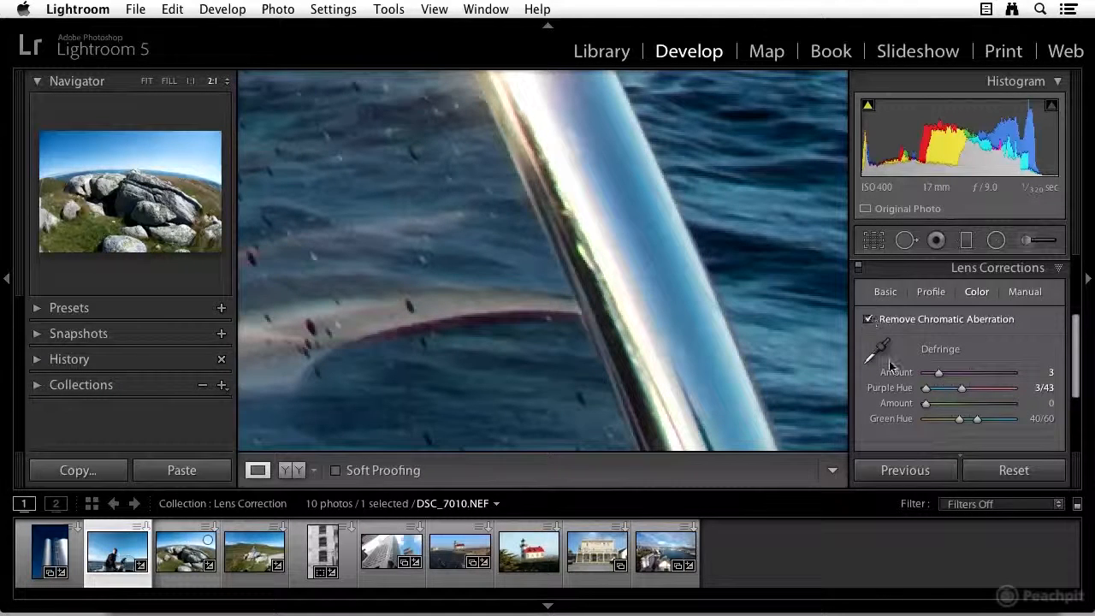
left_click(886, 294)
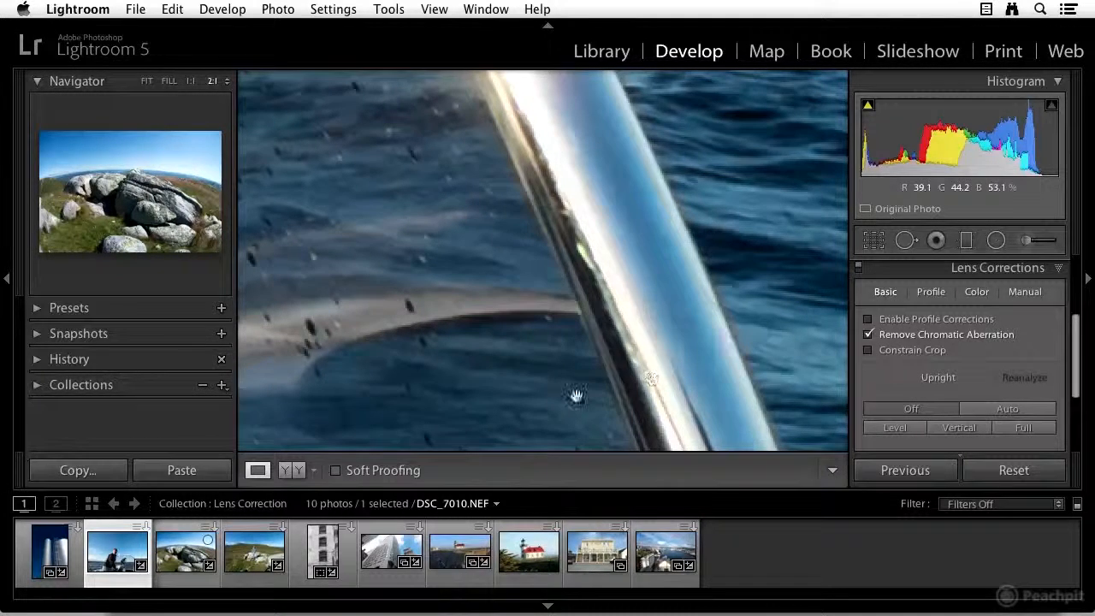
Open the lighthouse cliff photo P1020239.JPG for Upright correction and fit the whole image in view.
scroll(997, 373, "down", 1)
scroll(997, 373, "down", 1)
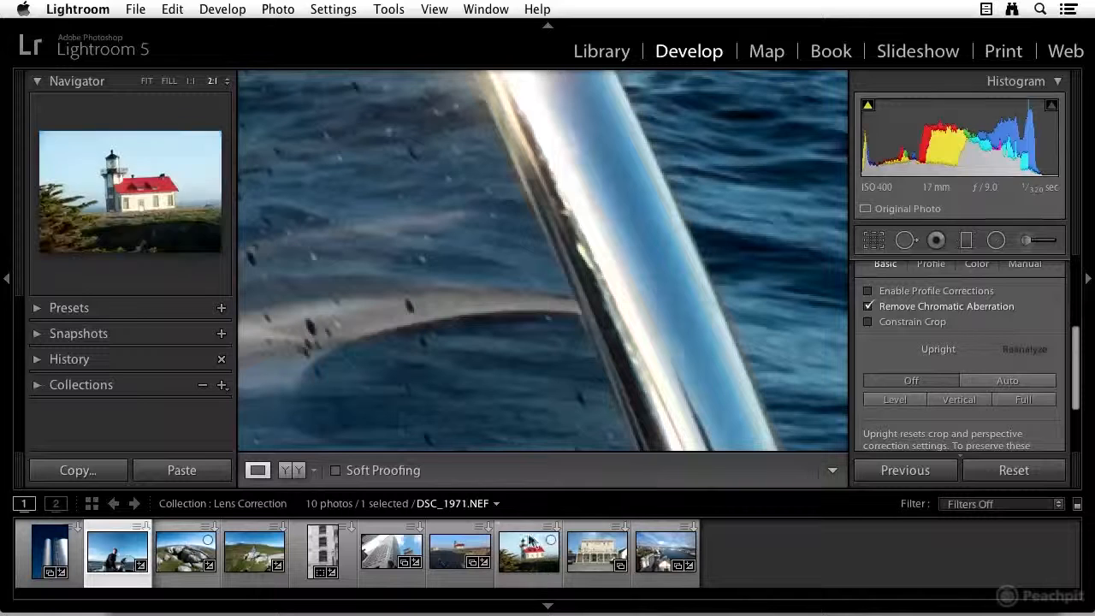
left_click(456, 560)
left_click(547, 407)
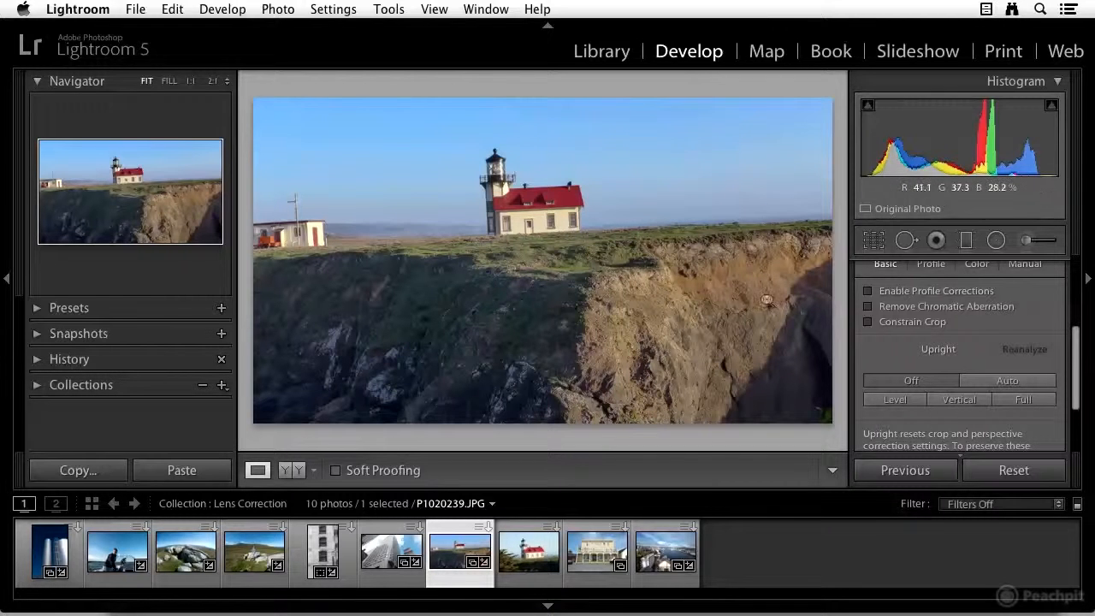
Try the Level Upright correction on the lighthouse photo and replace it with Vertical.
left_click(896, 402)
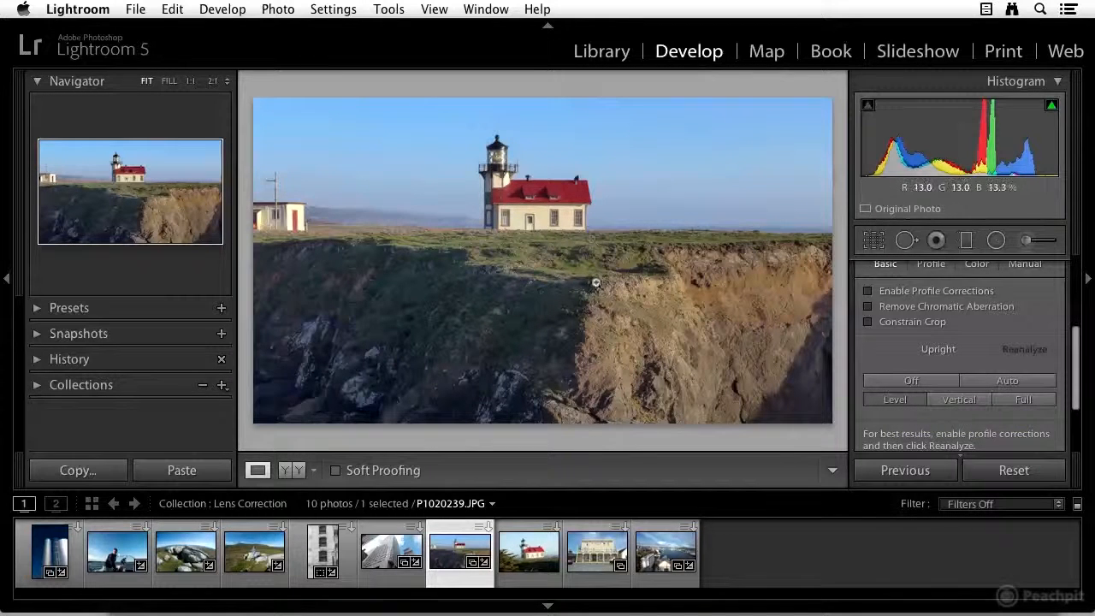
left_click(957, 402)
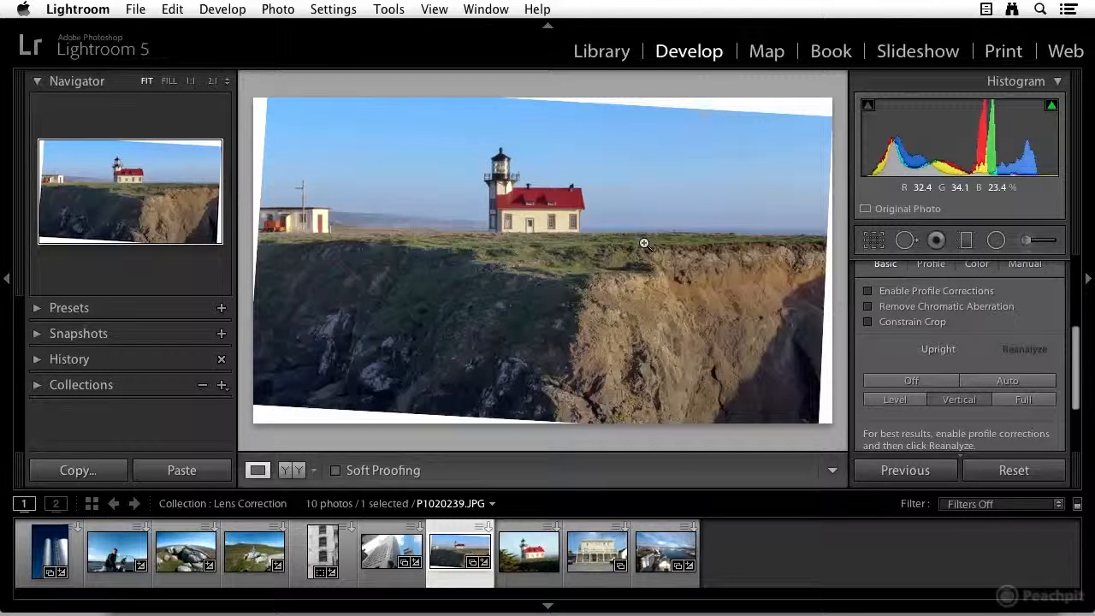
Show the grid overlay on the lighthouse photo and adjust the grid's size and opacity.
key("alt")
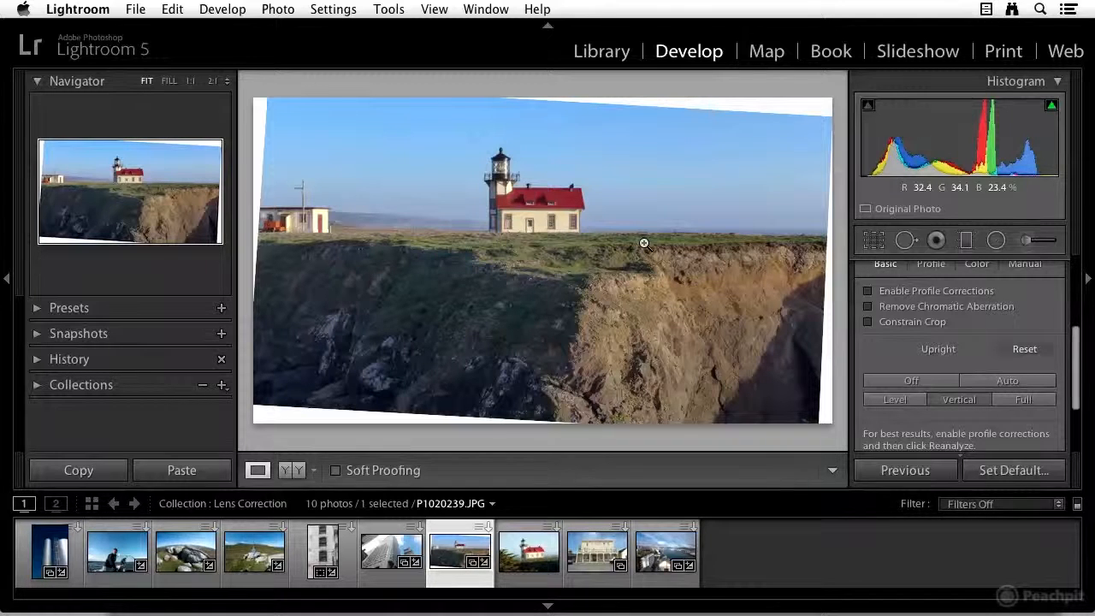
key("super+alt+o")
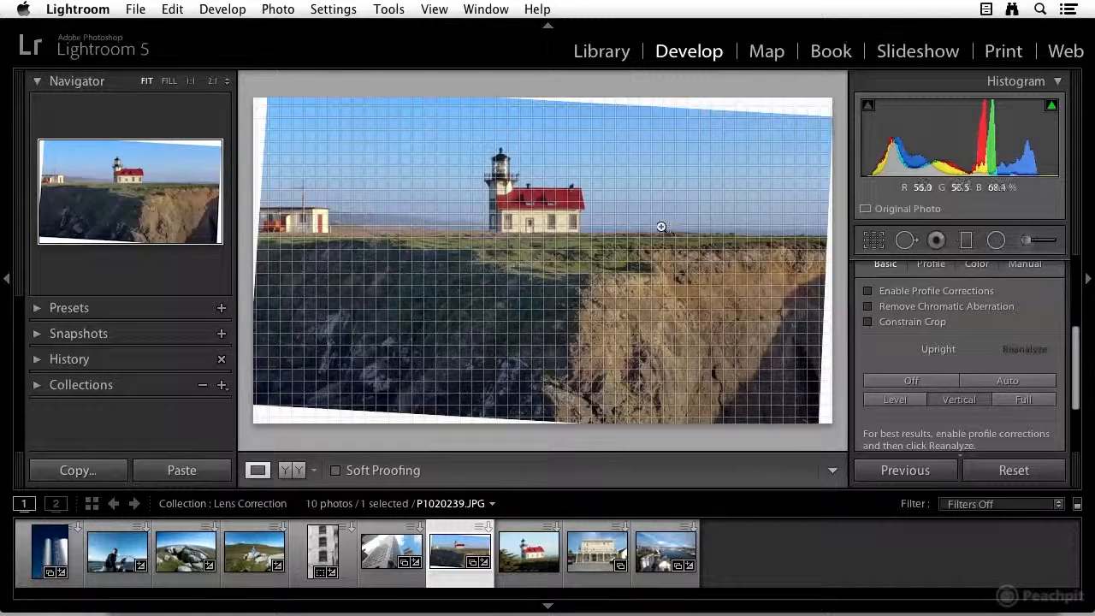
key("super")
key("super")
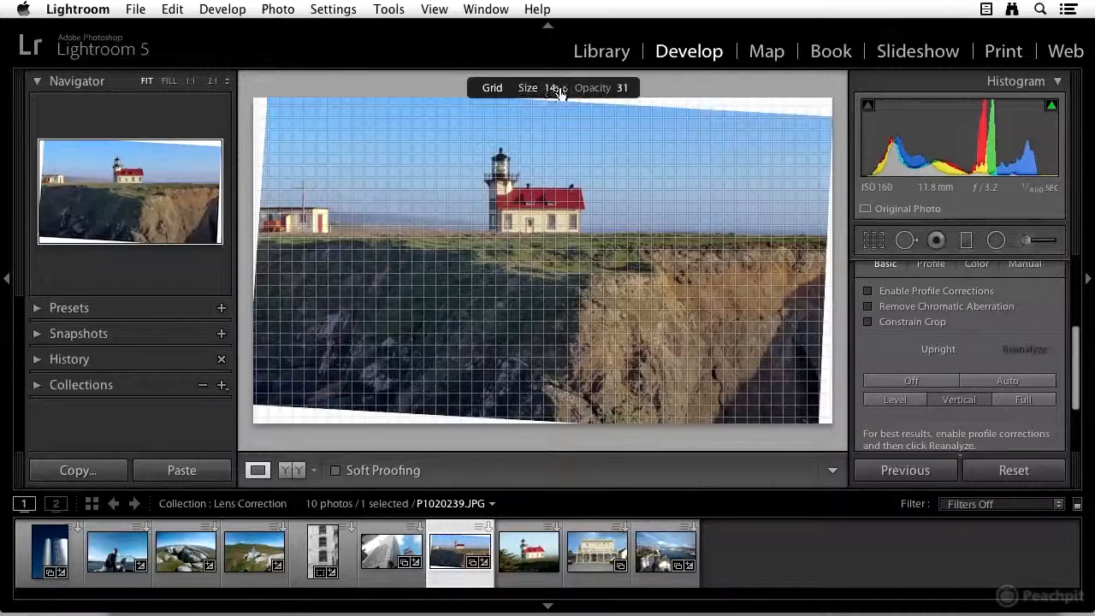
left_click_drag(529, 89, 632, 88)
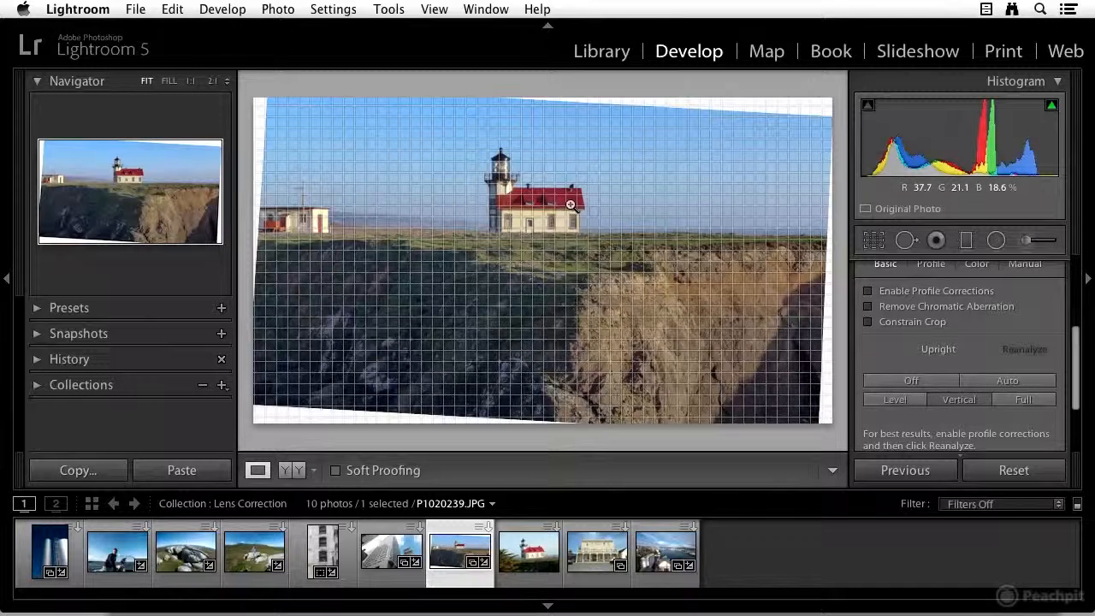
Hide the grid overlay and enable Constrain Crop to remove the blank edges from the lighthouse photo.
key("alt+super+o")
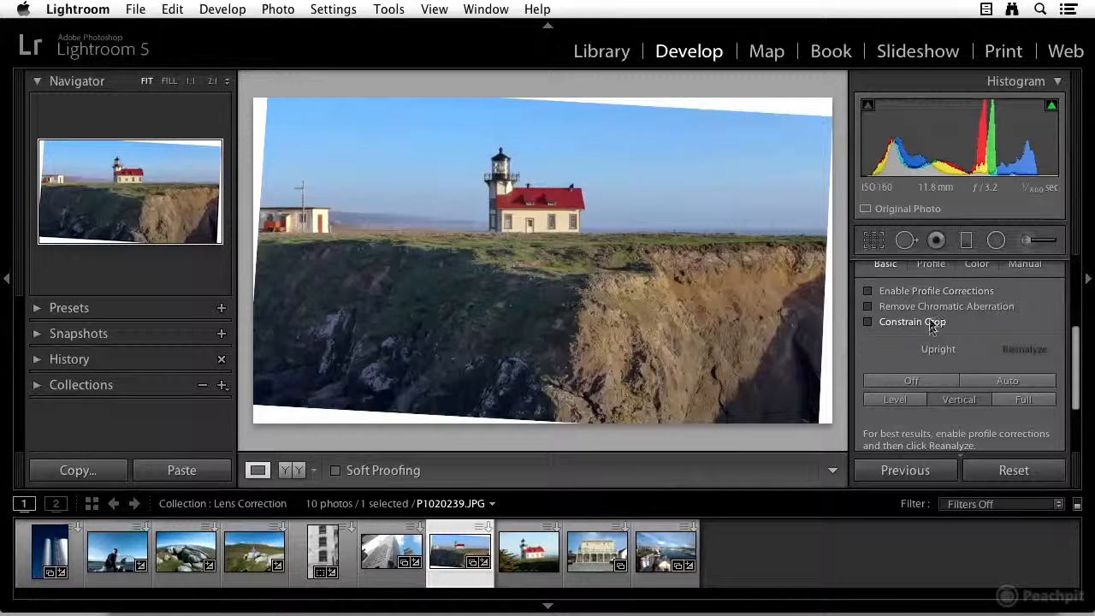
left_click(869, 323)
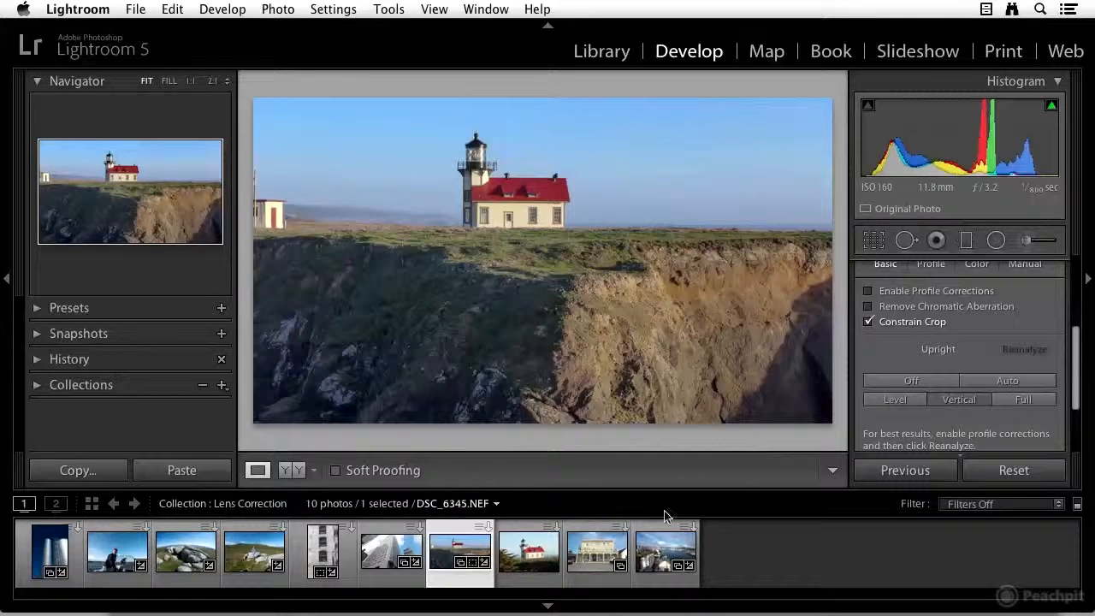
Open the hotel photo DSC_2820.NEF, apply the Auto Upright correction and check its alignment against the grid overlay.
left_click(597, 558)
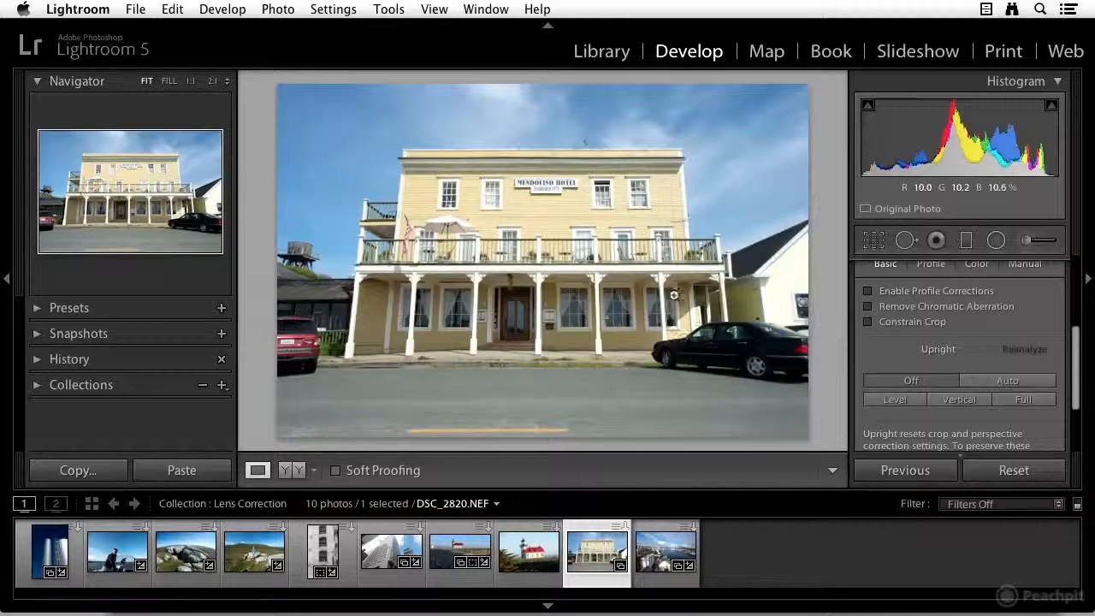
scroll(974, 355, "up", 1)
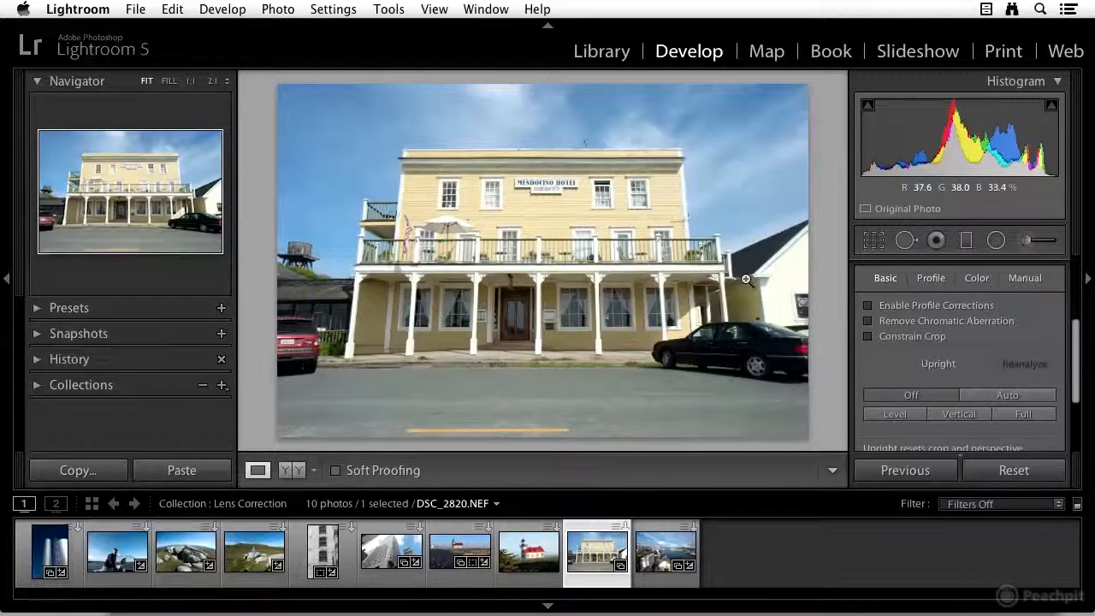
left_click(997, 398)
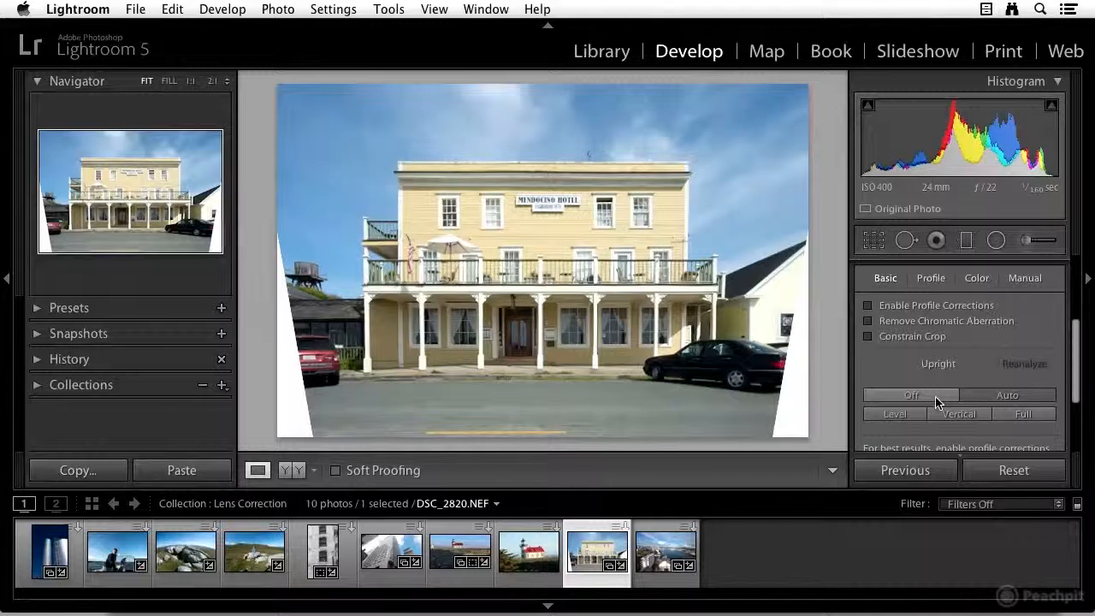
key("alt")
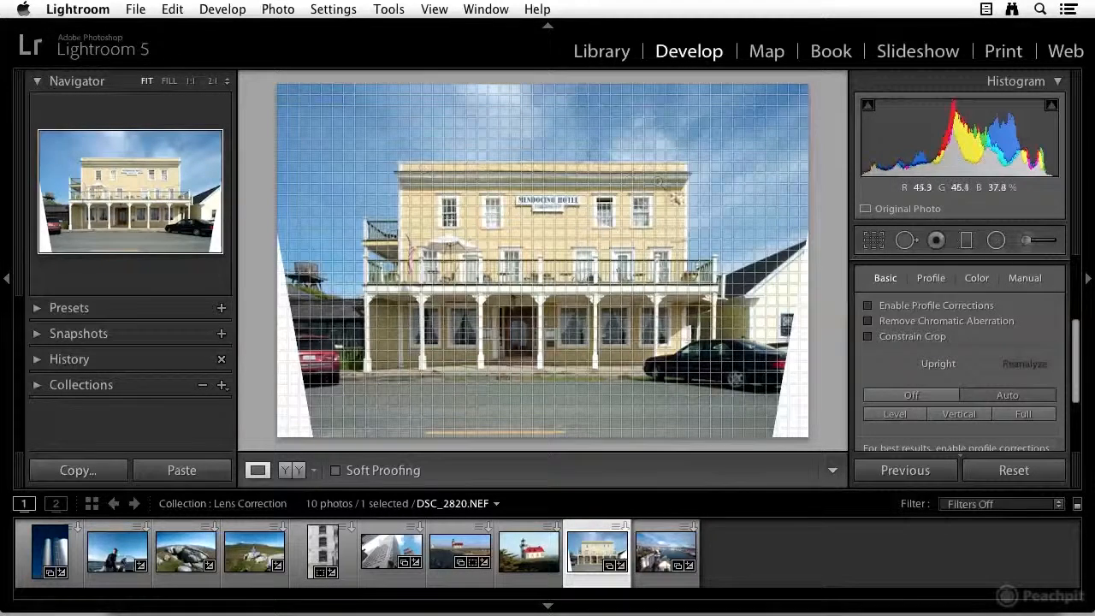
key("alt")
key("super")
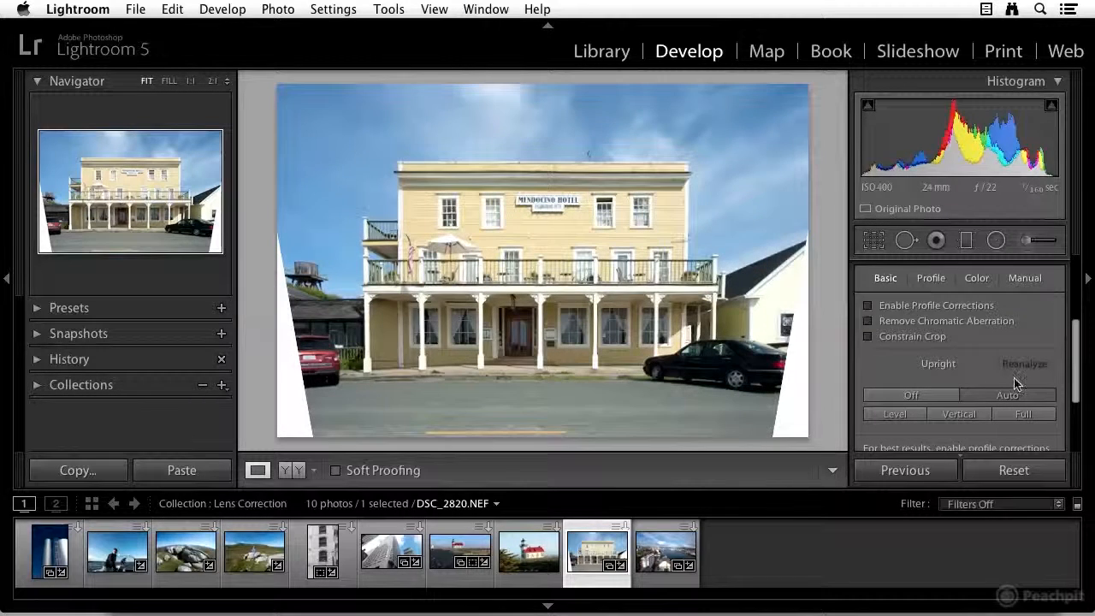
Crop away the blank edges of the hotel photo with Constrain Crop.
left_click(868, 337)
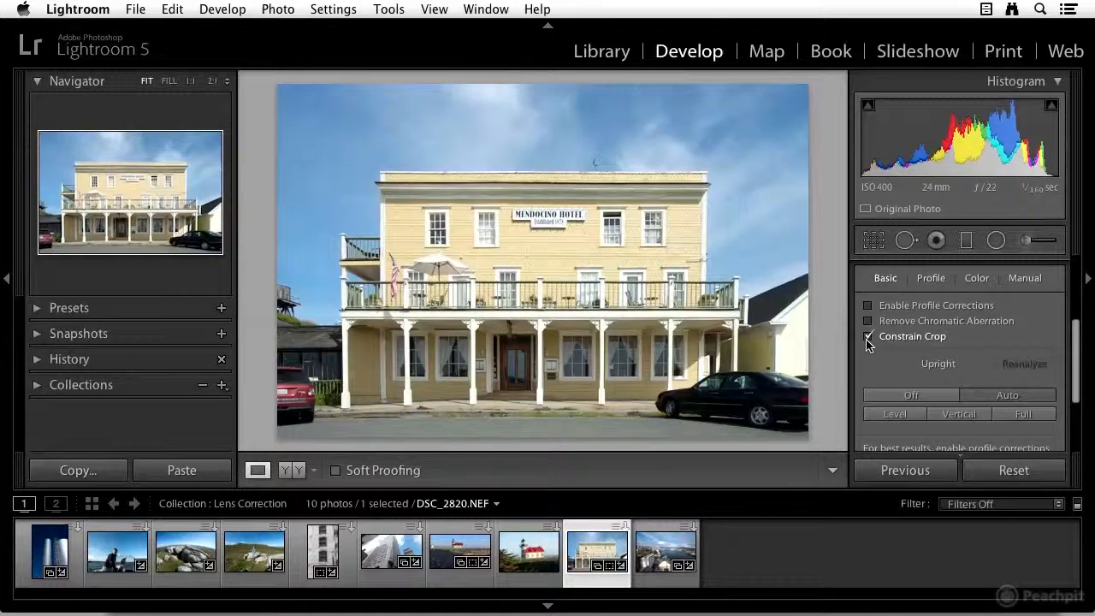
scroll(892, 351, "down", 2)
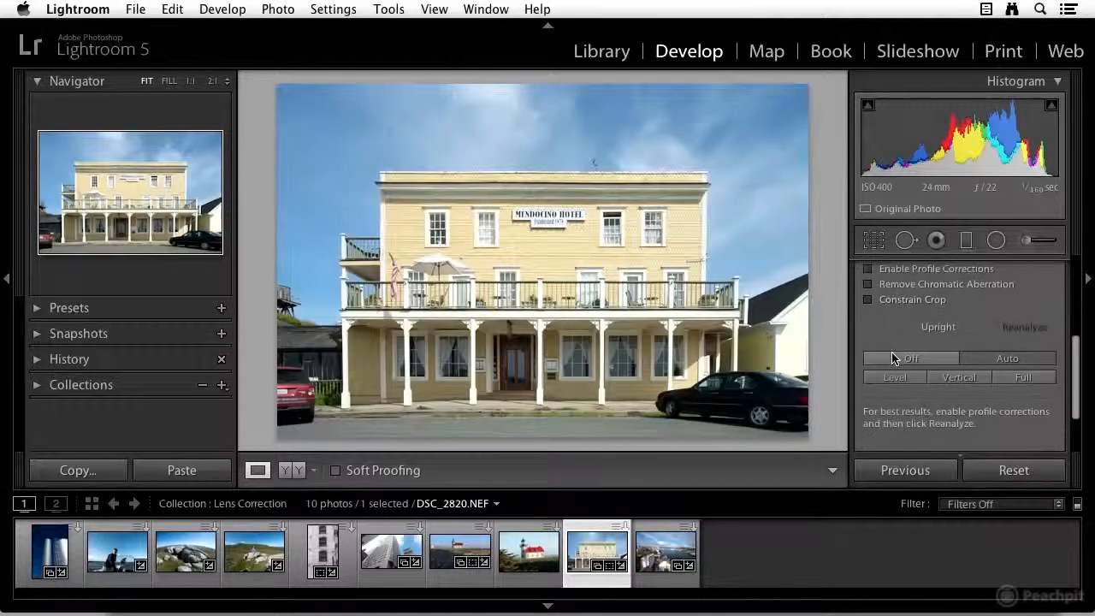
scroll(930, 322, "up", 1)
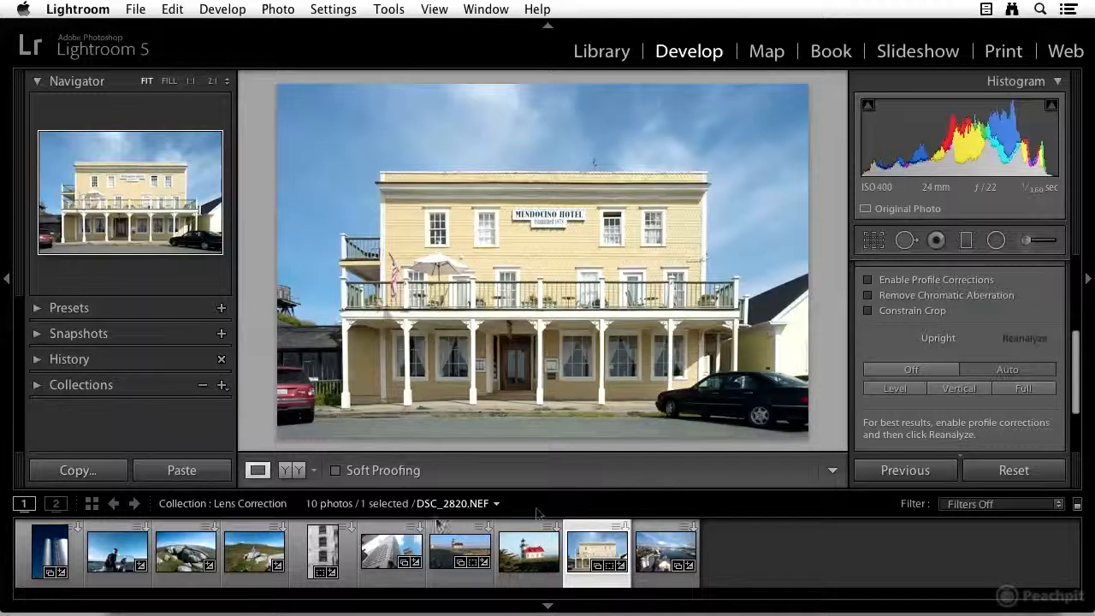
Open the brick building photo P1000088.RW2 and try the Vertical, Full and Auto Upright corrections.
left_click(332, 553)
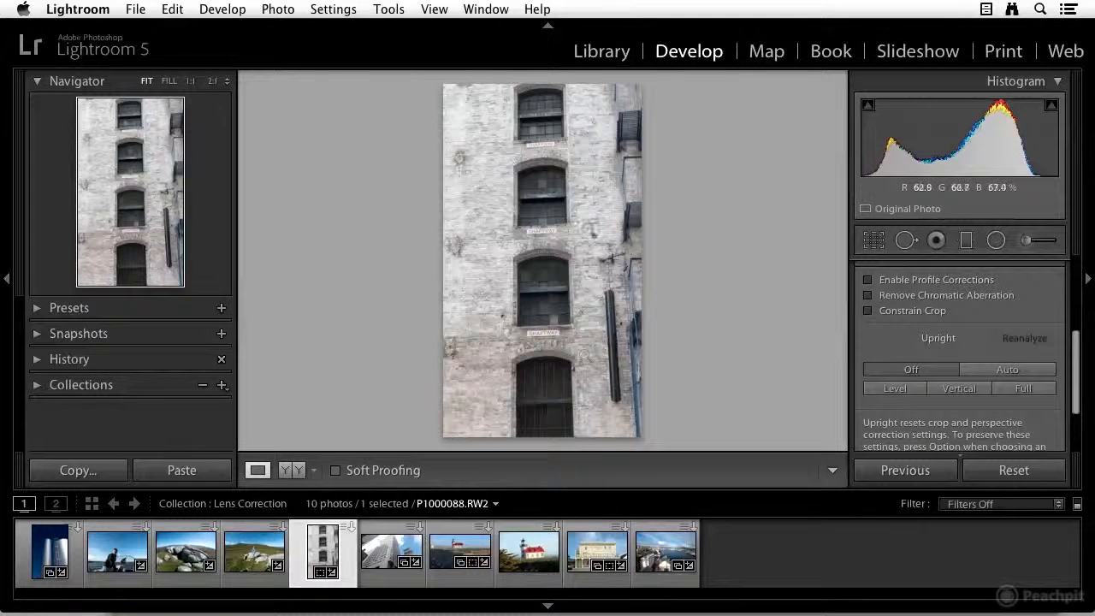
left_click(954, 395)
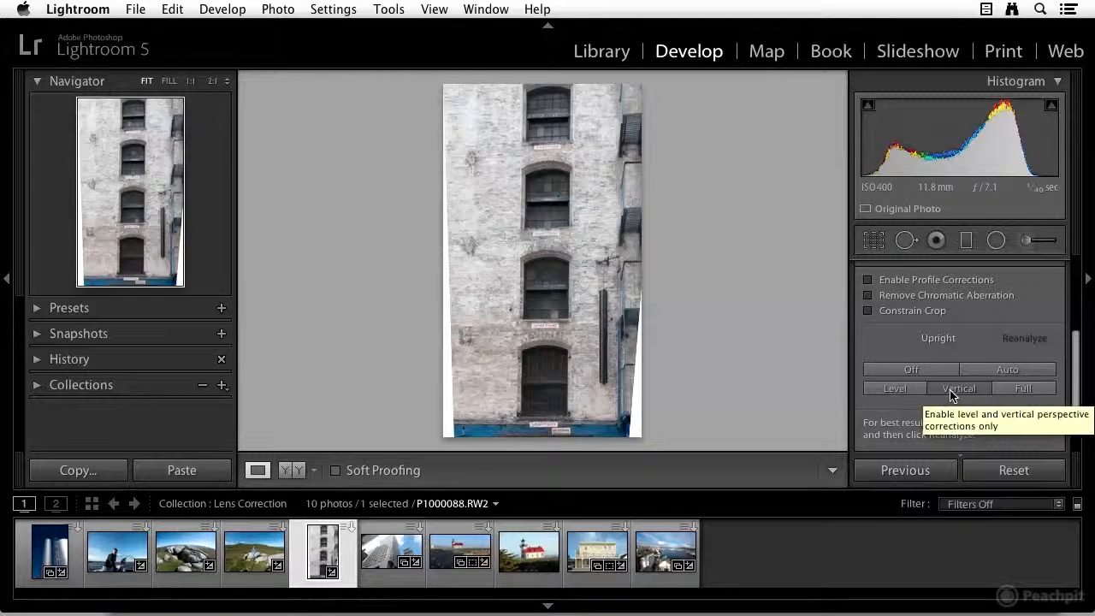
left_click(1025, 390)
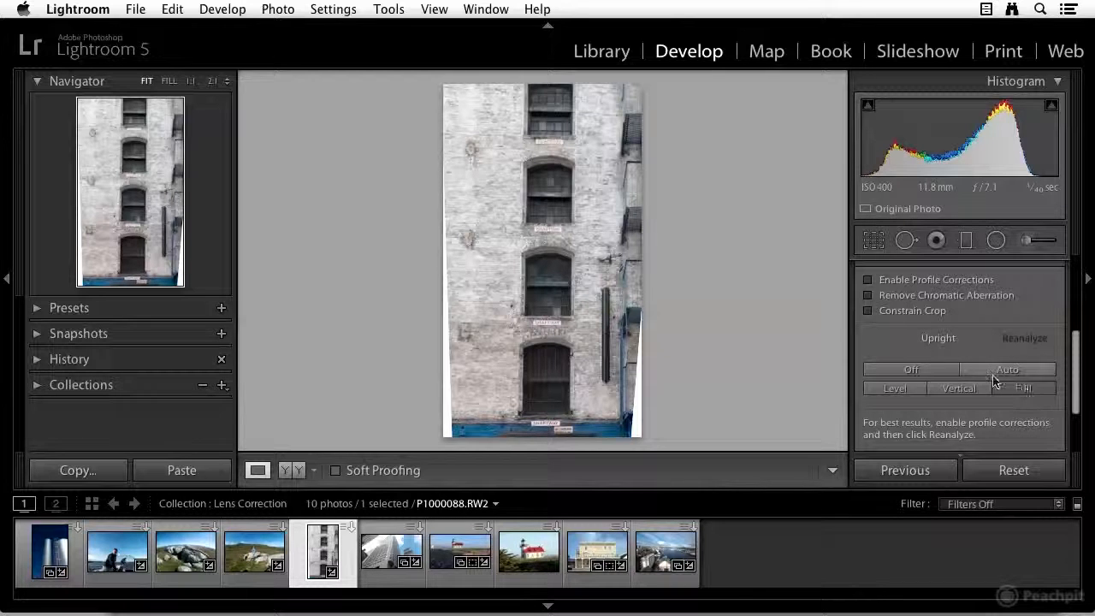
left_click(994, 372)
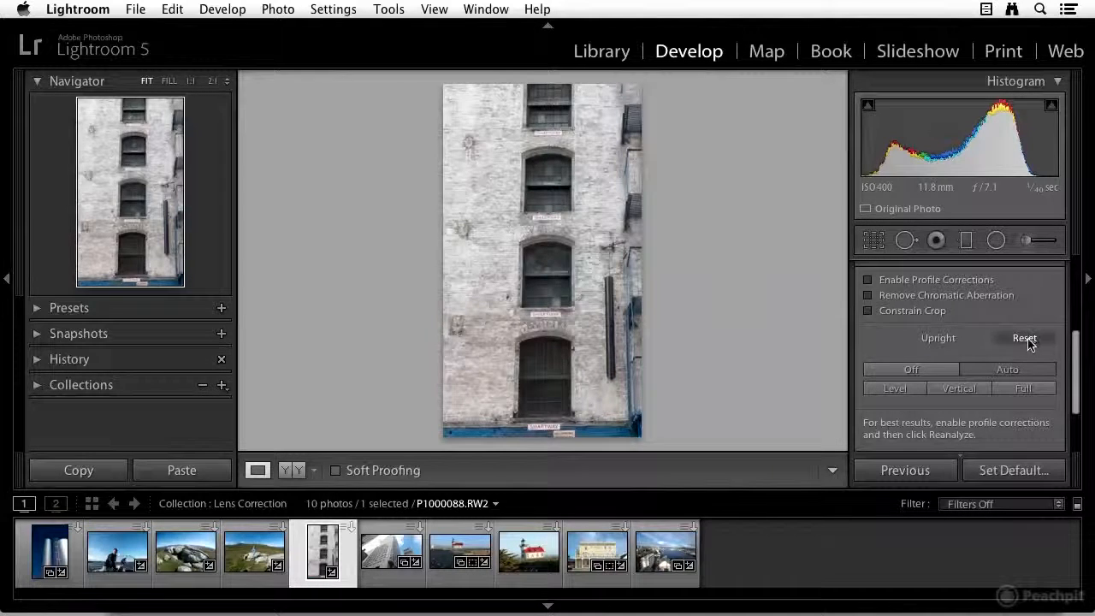
Reset the brick building's Upright correction, compare Auto, Level, Vertical and Full, and settle on Vertical.
left_click(1026, 338, "alt")
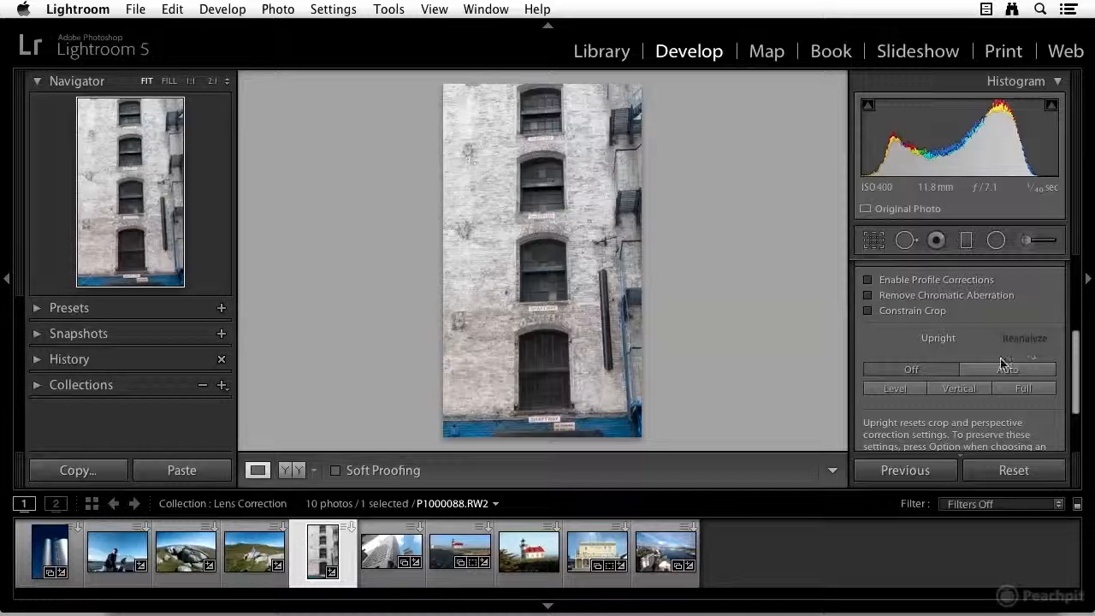
left_click(1003, 370)
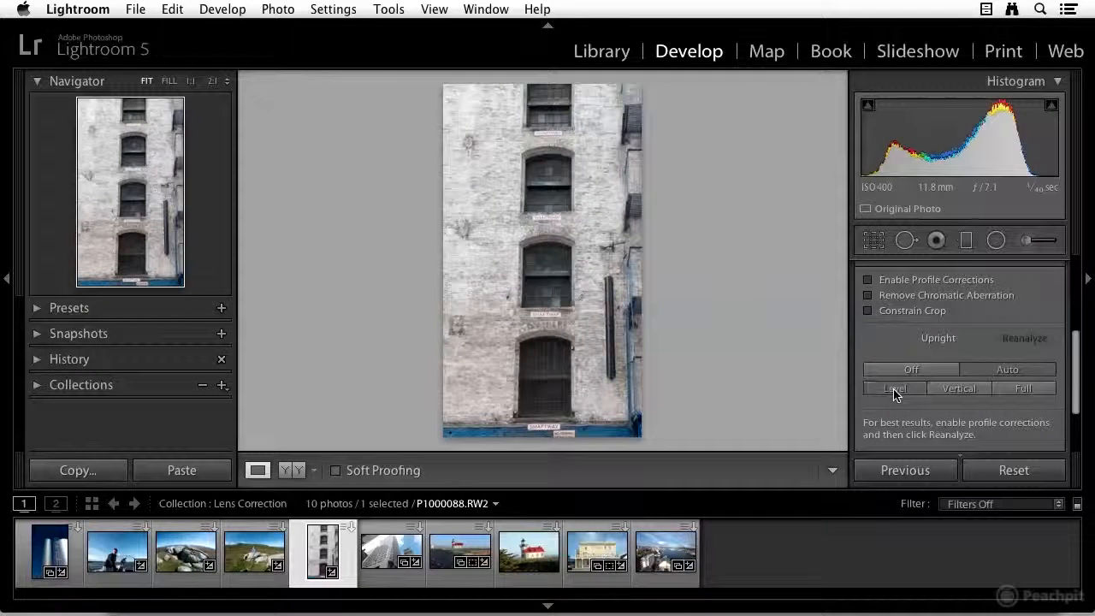
left_click(894, 390)
left_click(950, 391)
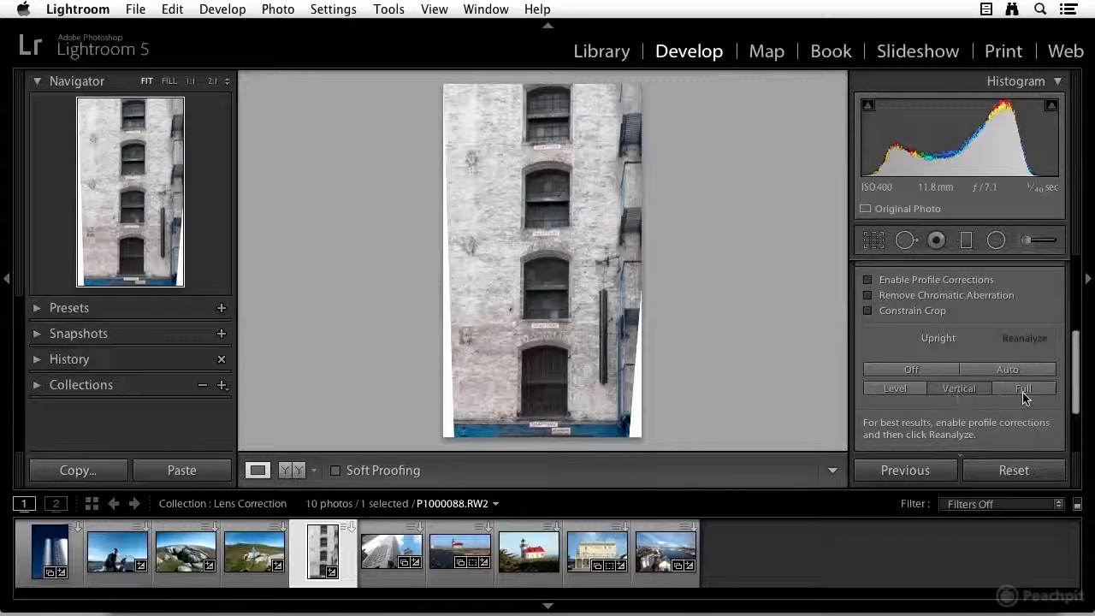
left_click(1023, 390)
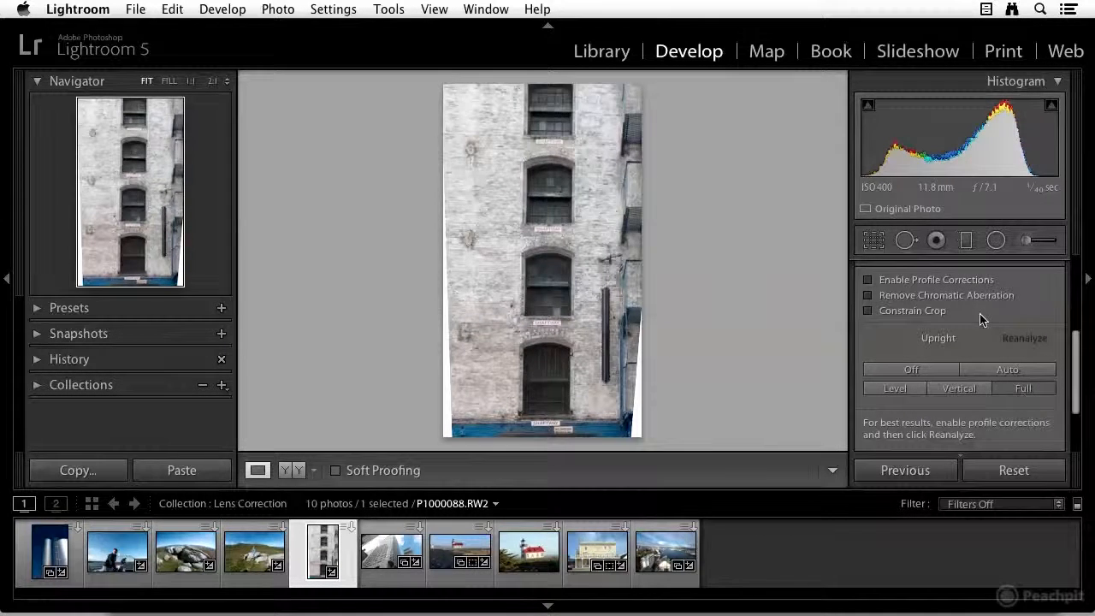
left_click(953, 390)
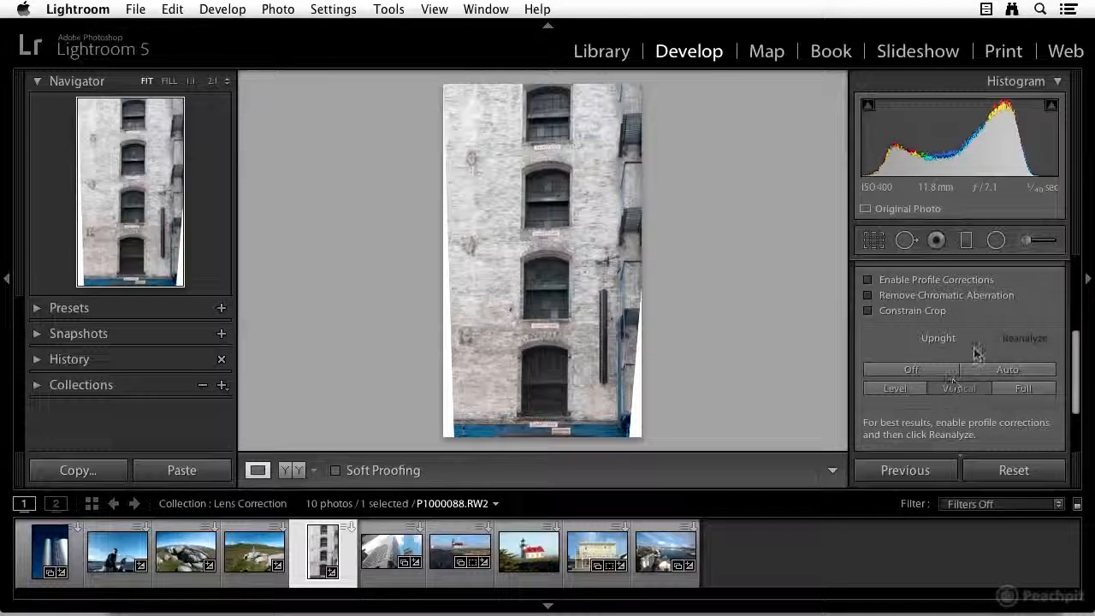
Look through the Profile and Color lens corrections and bring up the Manual transform settings.
scroll(976, 356, "up", 3)
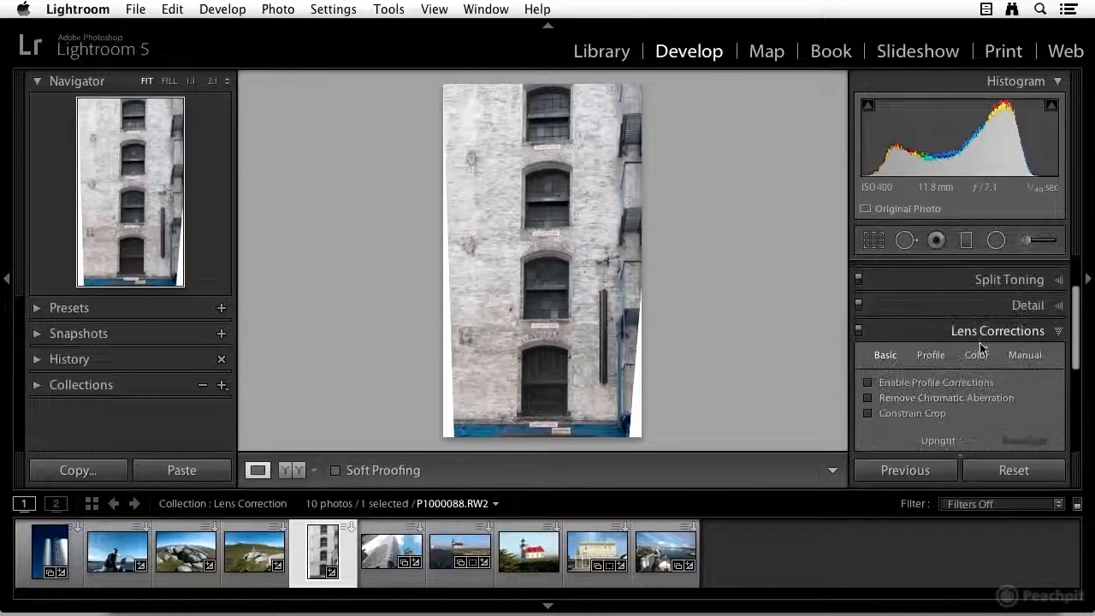
left_click(933, 364)
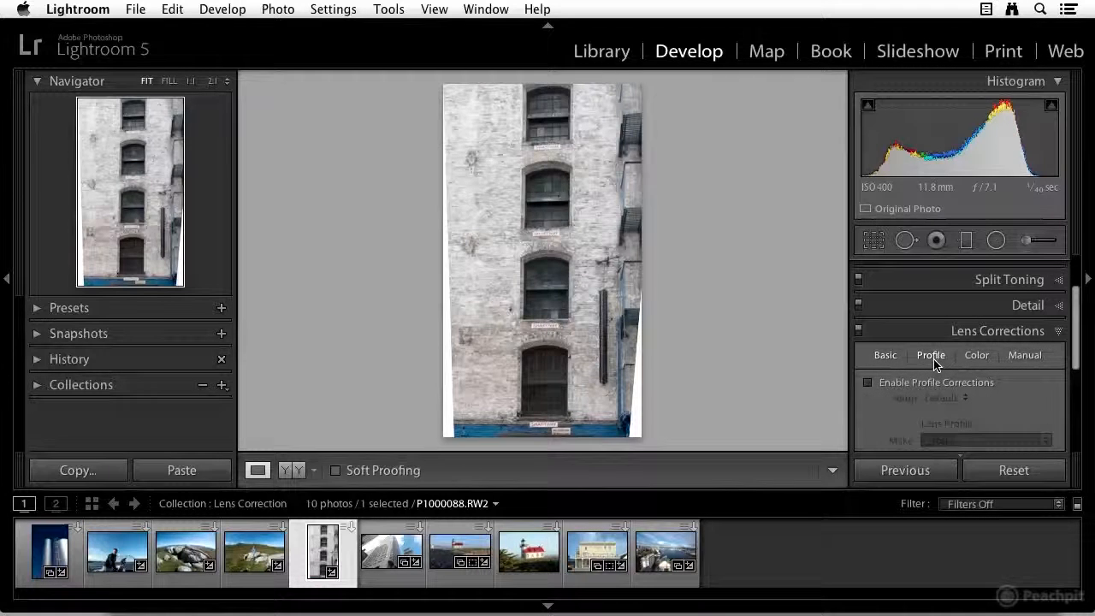
scroll(958, 351, "down", 1)
left_click(975, 336)
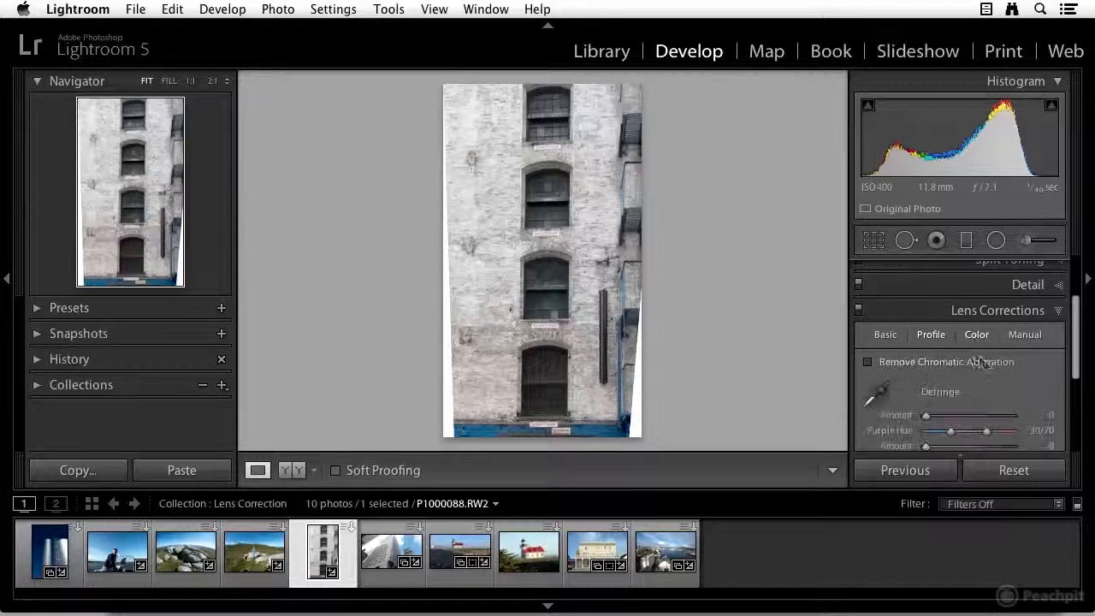
left_click(1026, 334)
scroll(1012, 366, "down", 1)
scroll(1011, 370, "down", 2)
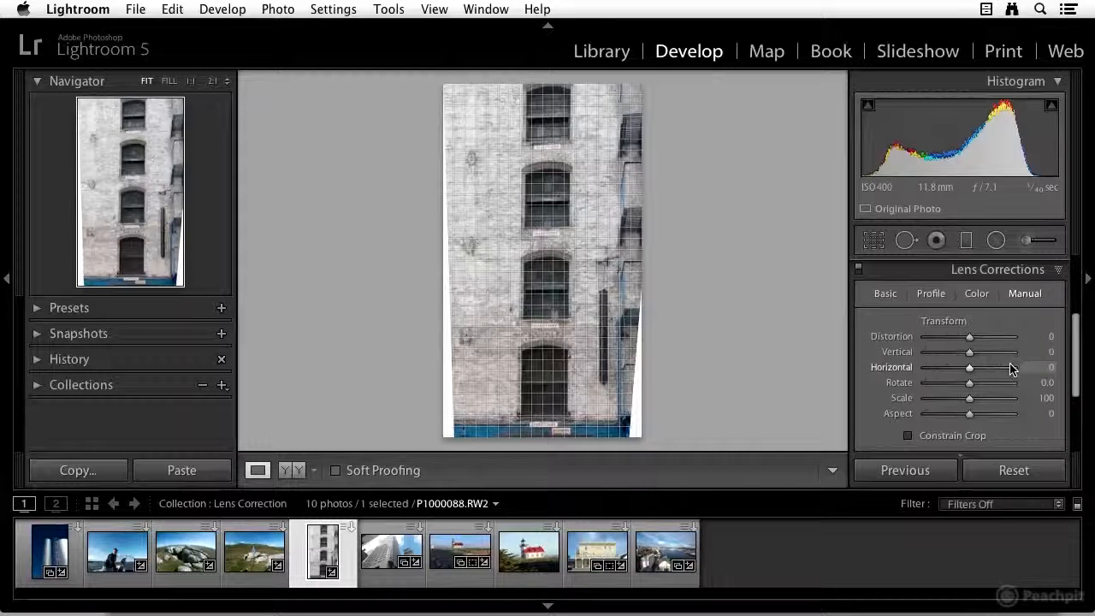
scroll(1013, 370, "down", 1)
scroll(1007, 367, "up", 1)
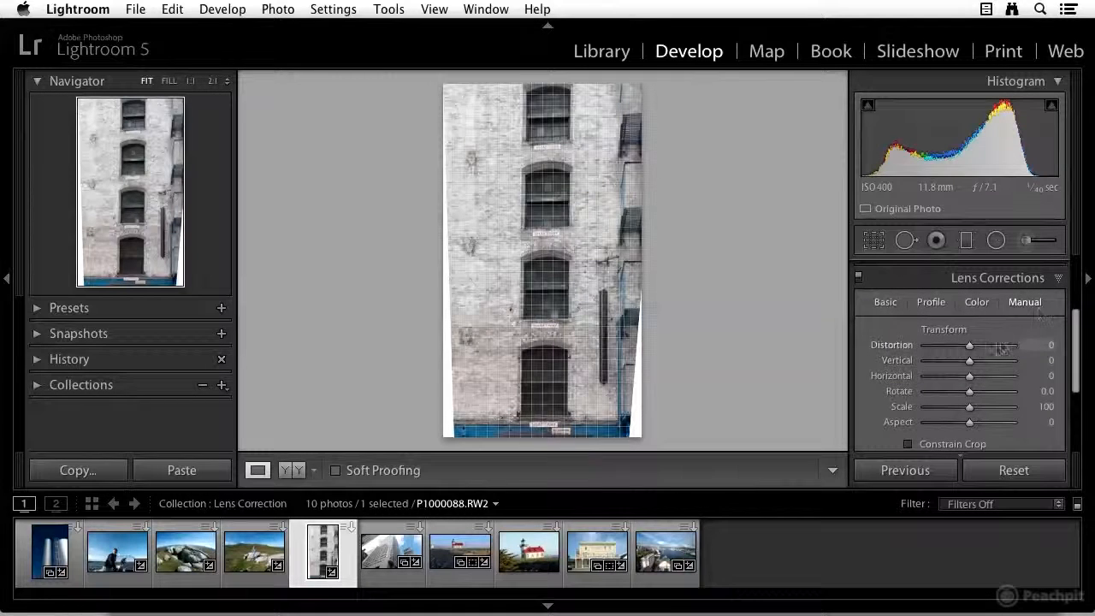
Go over the manual transform adjustments for the brick building photo and set Aspect to +10.
left_click_drag(969, 349, 969, 394)
double_click(973, 364)
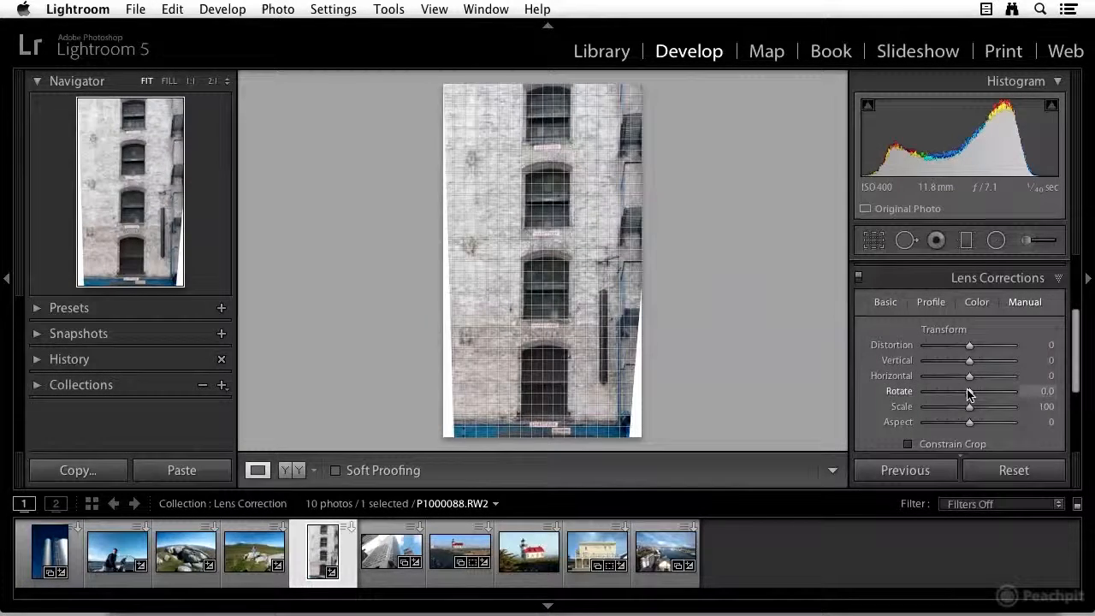
mouse_move(970, 410)
left_mouse_down()
mouse_move(959, 422)
mouse_move(972, 423)
left_mouse_up()
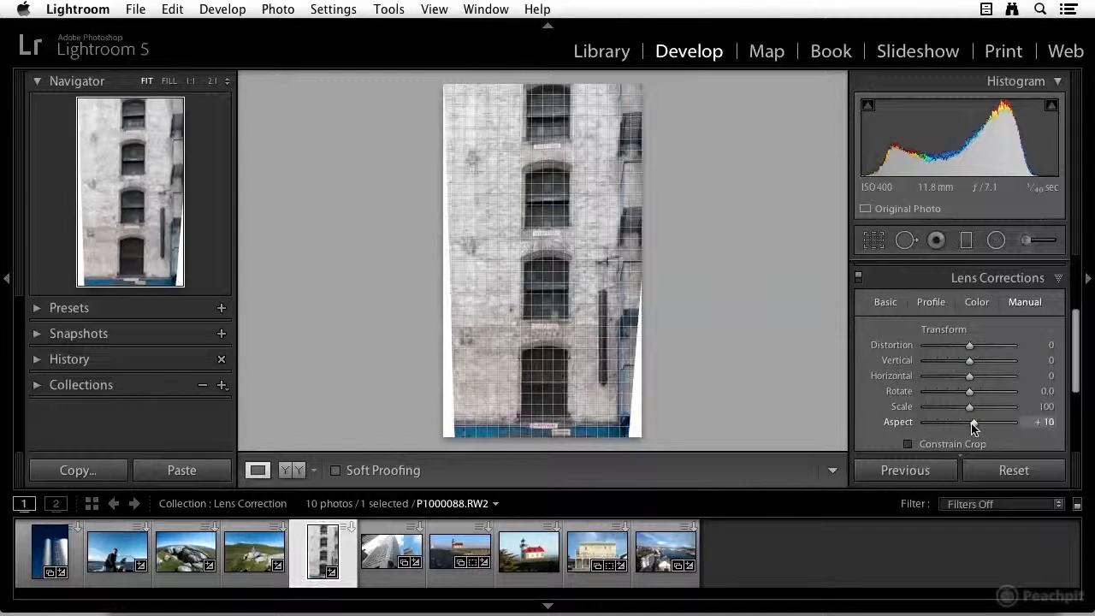
Enable Constrain Crop in the manual lens corrections to trim the blank edges of the brick building photo.
scroll(967, 394, "down", 3)
scroll(966, 377, "up", 2)
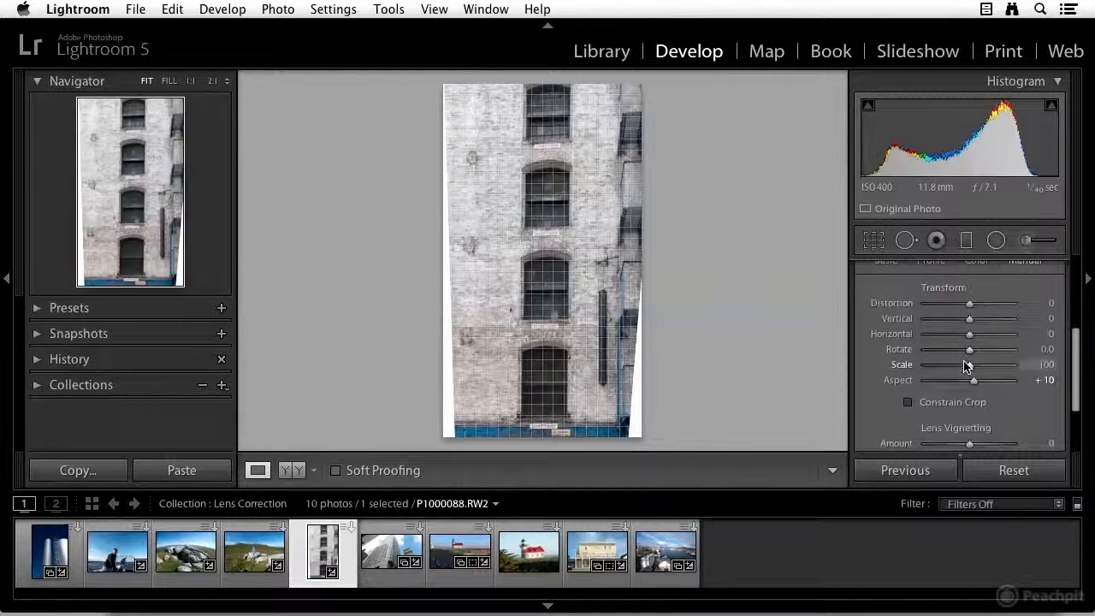
scroll(965, 366, "down", 1)
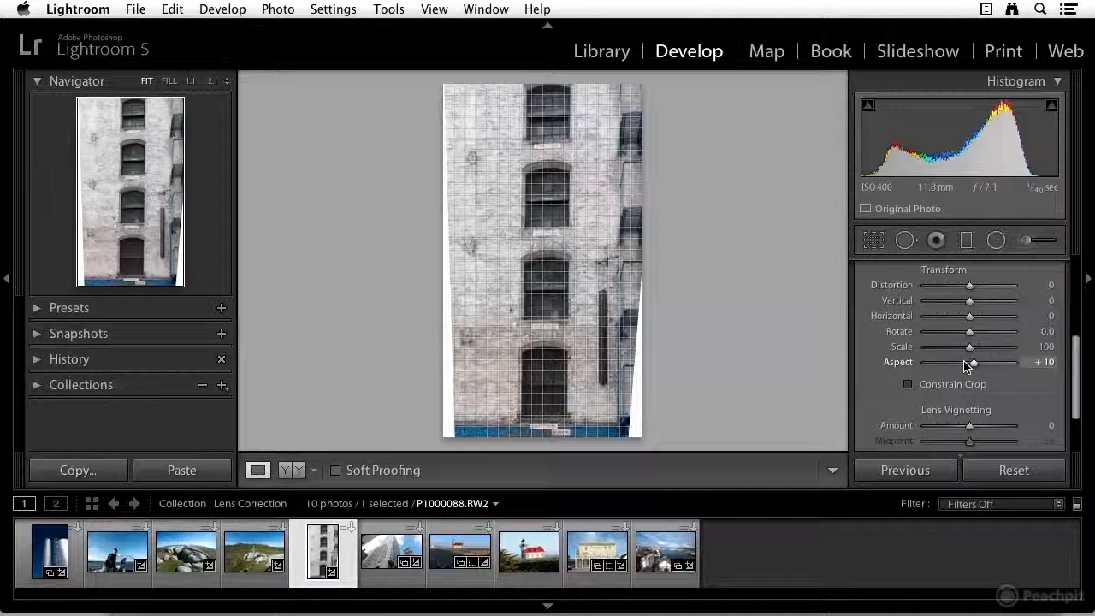
scroll(969, 377, "down", 1)
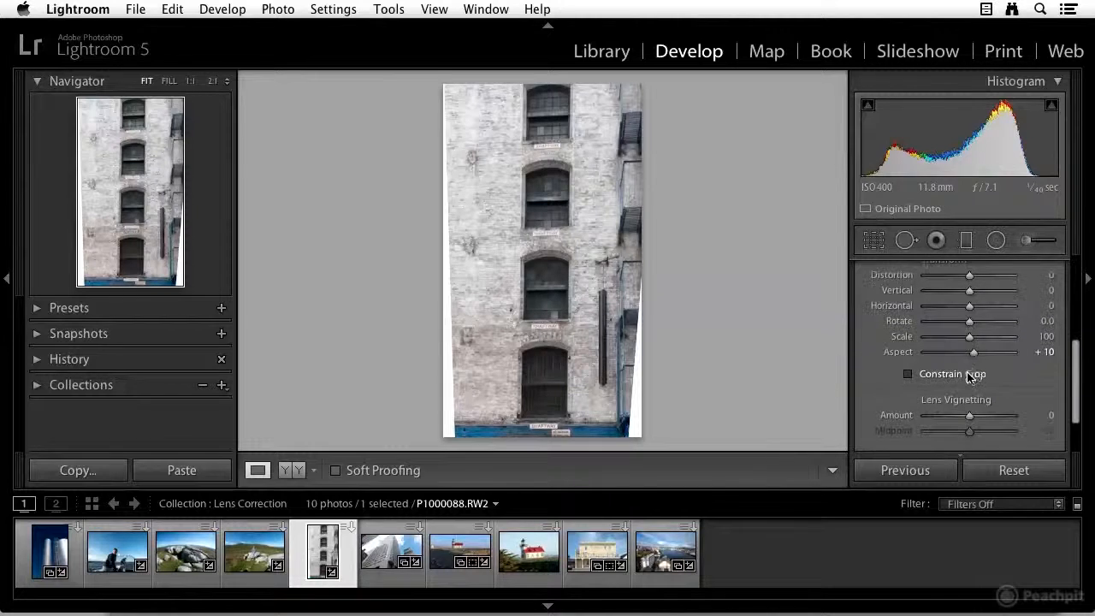
left_click(908, 374)
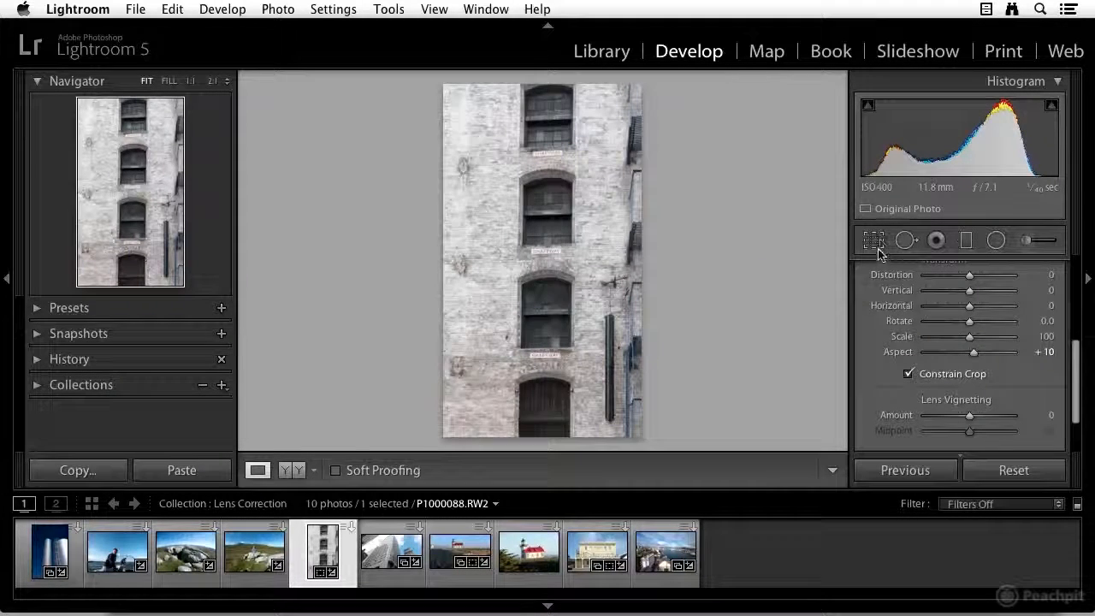
Set the Lens Vignetting amount of the brick building photo to -3.
scroll(952, 342, "down", 1)
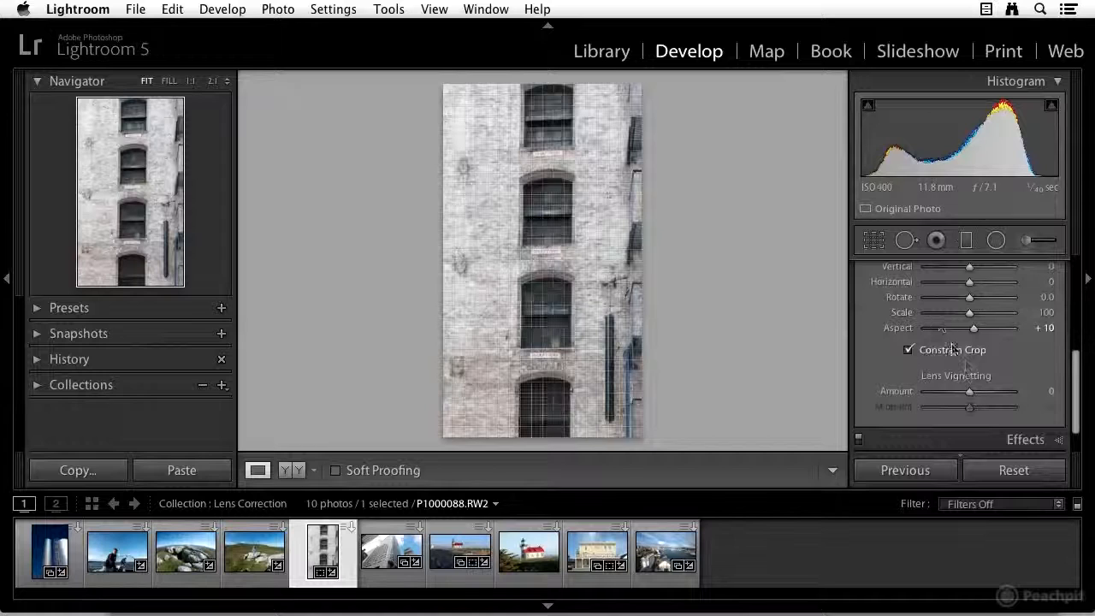
mouse_move(968, 396)
left_mouse_down()
mouse_move(948, 394)
mouse_move(975, 394)
mouse_move(967, 382)
left_mouse_up()
scroll(975, 392, "down", 1)
scroll(968, 384, "down", 2)
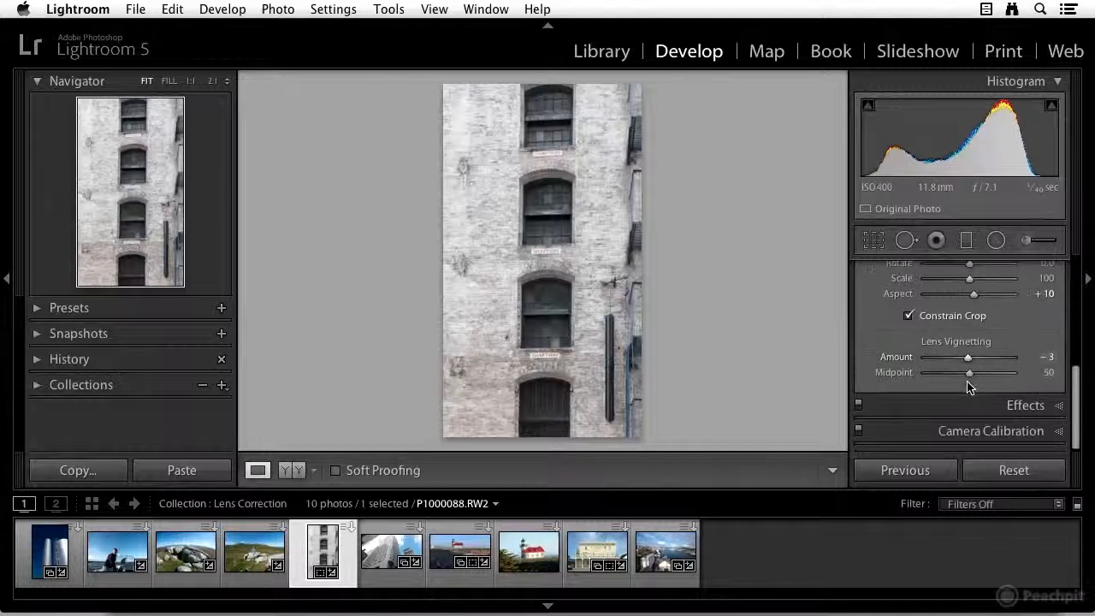
Look over the Post-Crop Vignetting and Grain settings under Effects, and collapse Effects again.
left_click(1060, 406)
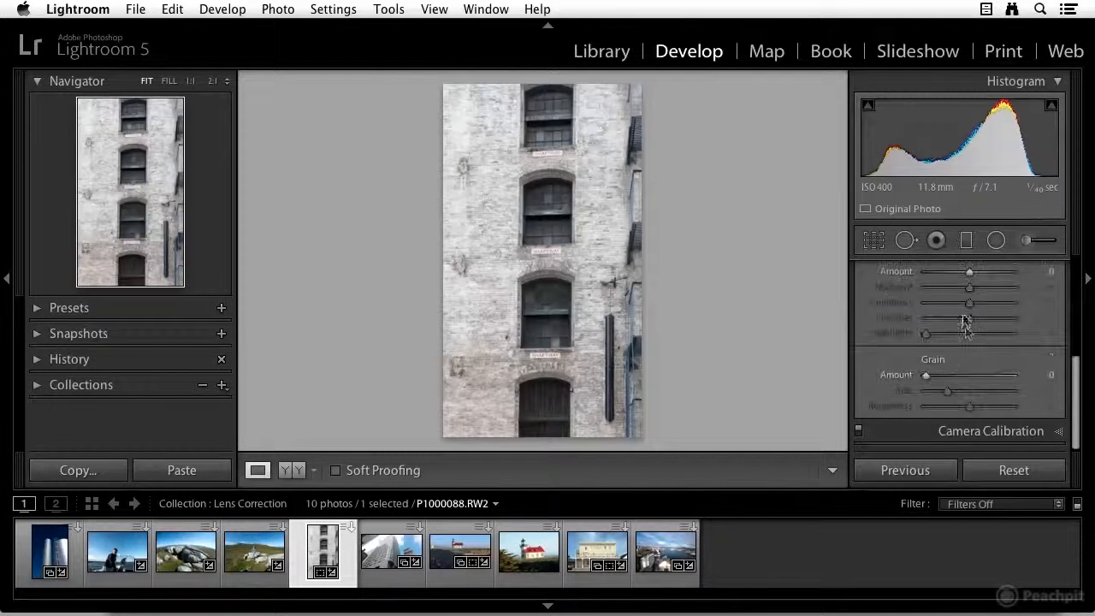
scroll(967, 334, "down", 5)
scroll(1059, 329, "up", 5)
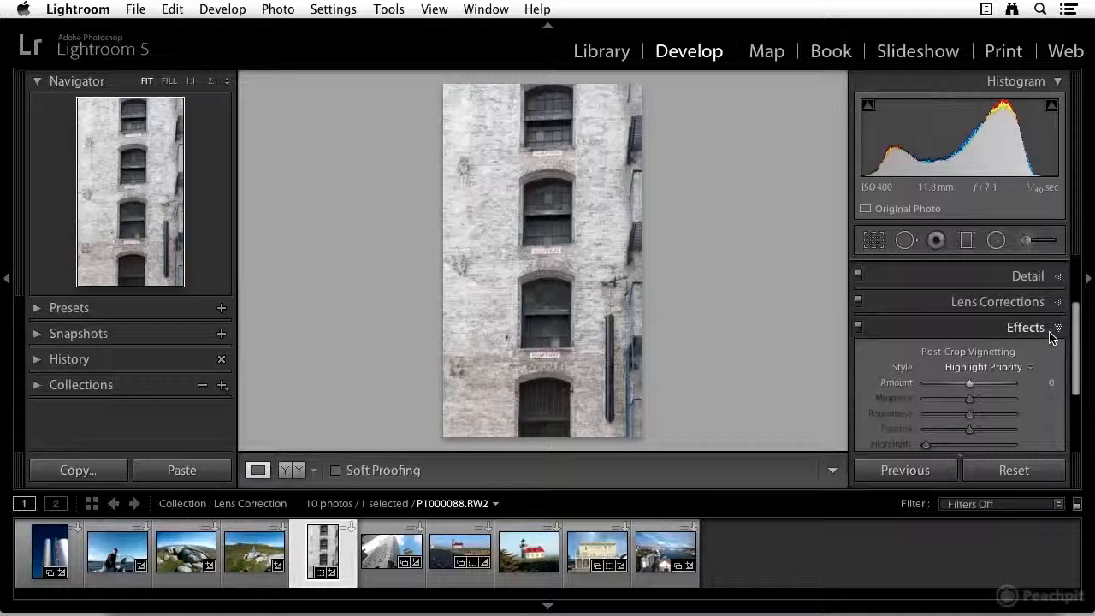
left_click(1059, 325)
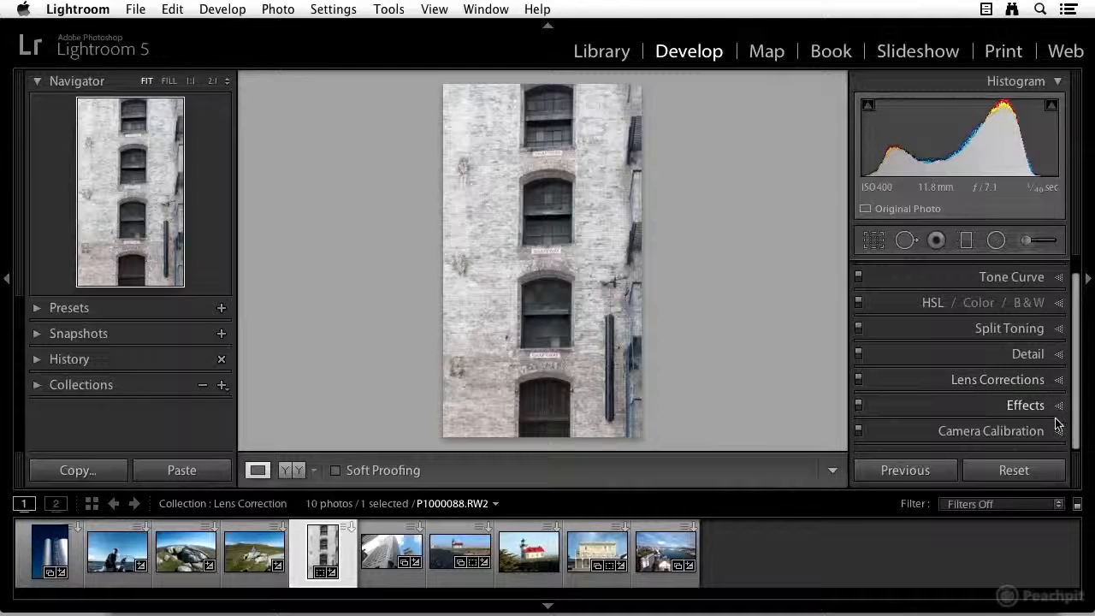
Reopen Lens Corrections, set the Lens Vignetting midpoint to 51 and return to the basic corrections.
left_click(1059, 383)
scroll(1041, 384, "down", 5)
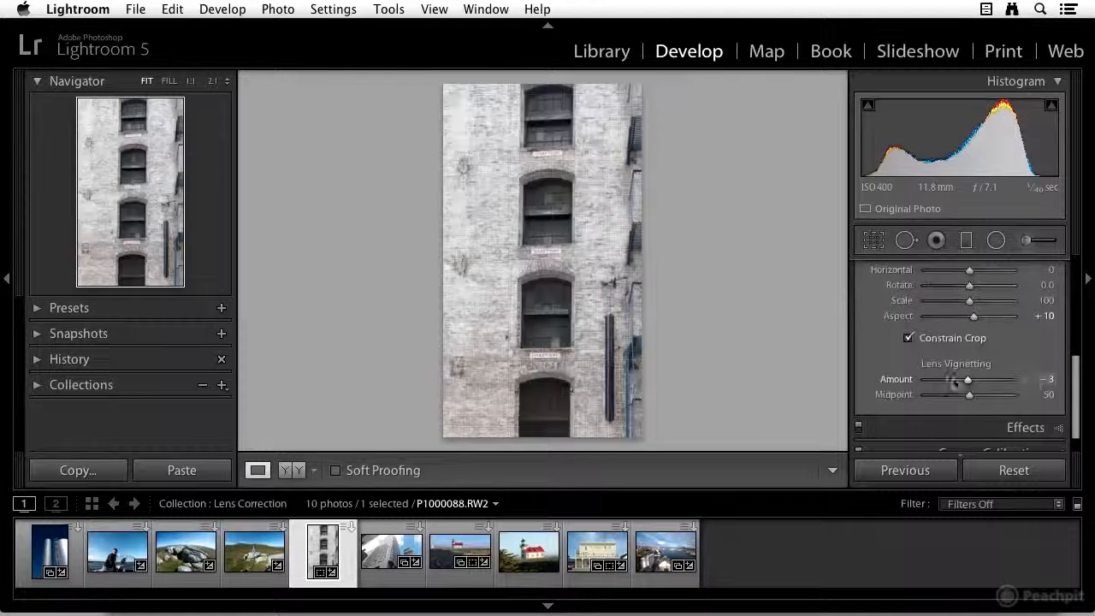
left_click_drag(968, 395, 976, 397)
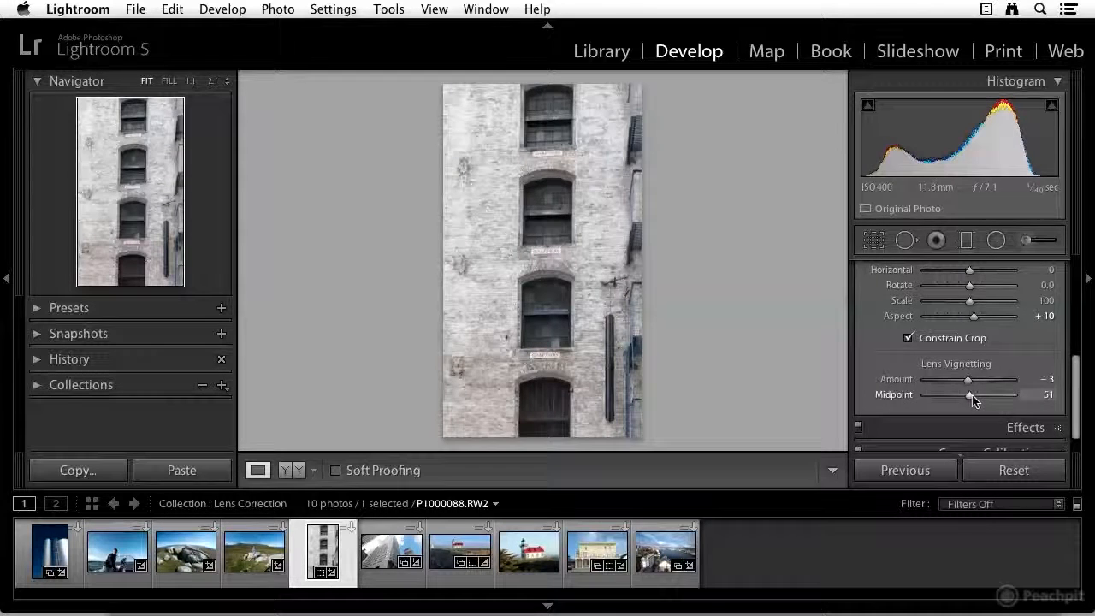
scroll(975, 398, "up", 3)
left_click(886, 300)
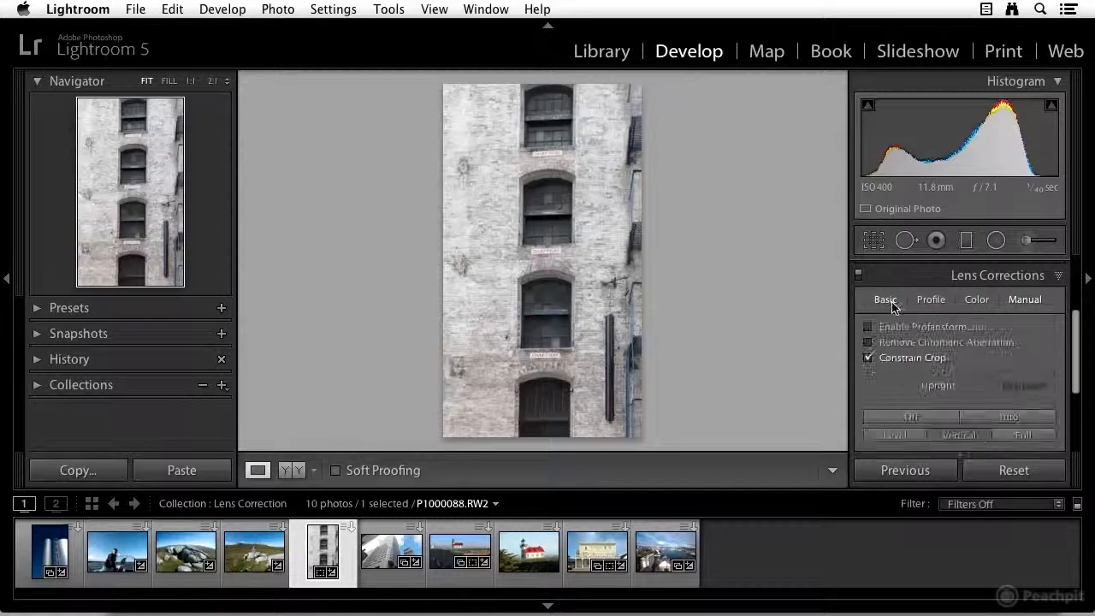